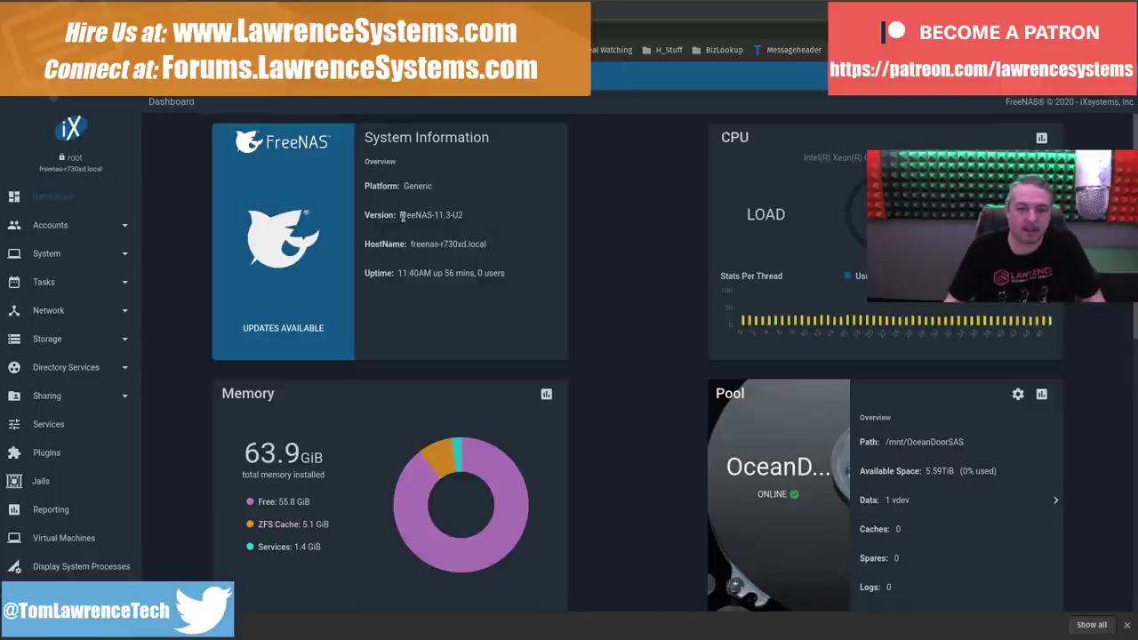
- Check the FreeNAS version and expand the Phoronix jail's details on the 192.168.3.212 server
drag(400, 215, 463, 222)
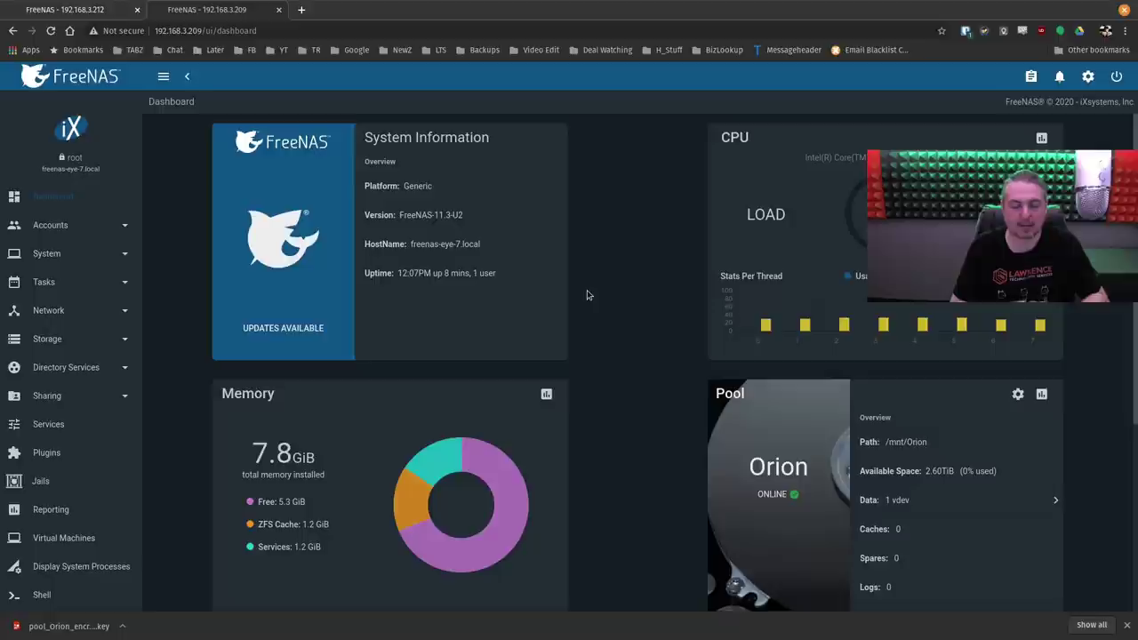
click(109, 4)
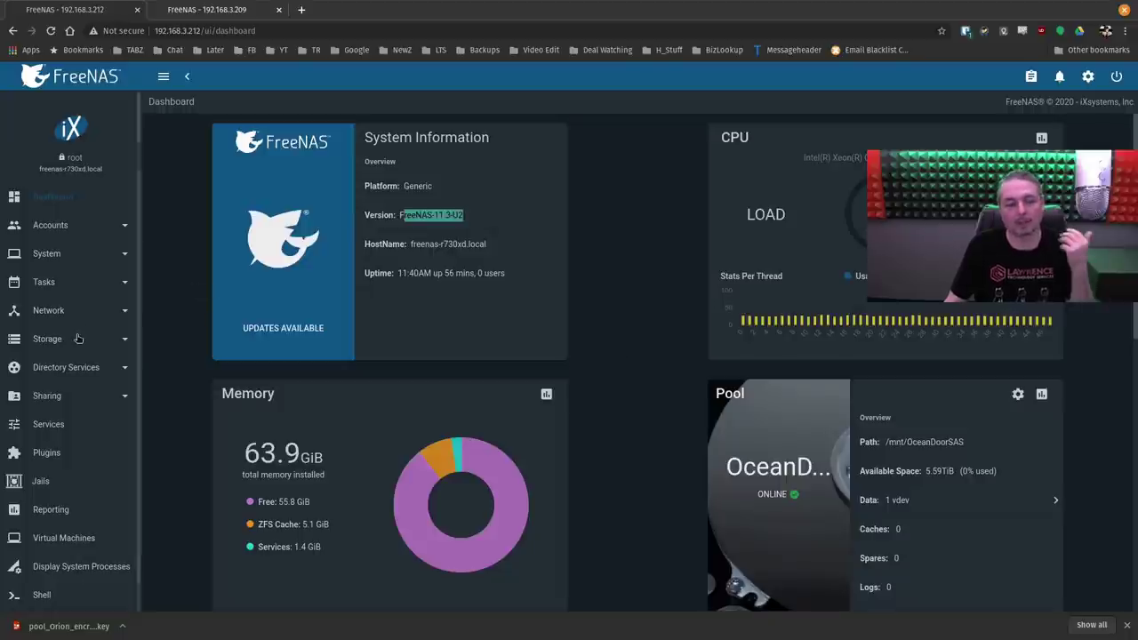
click(48, 481)
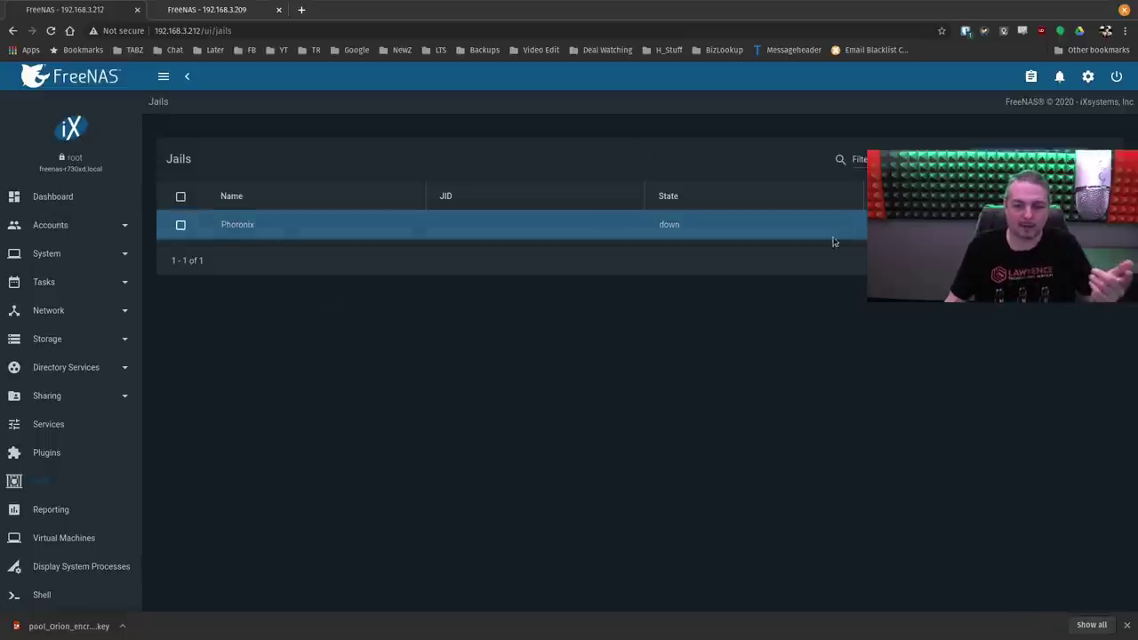
click(598, 233)
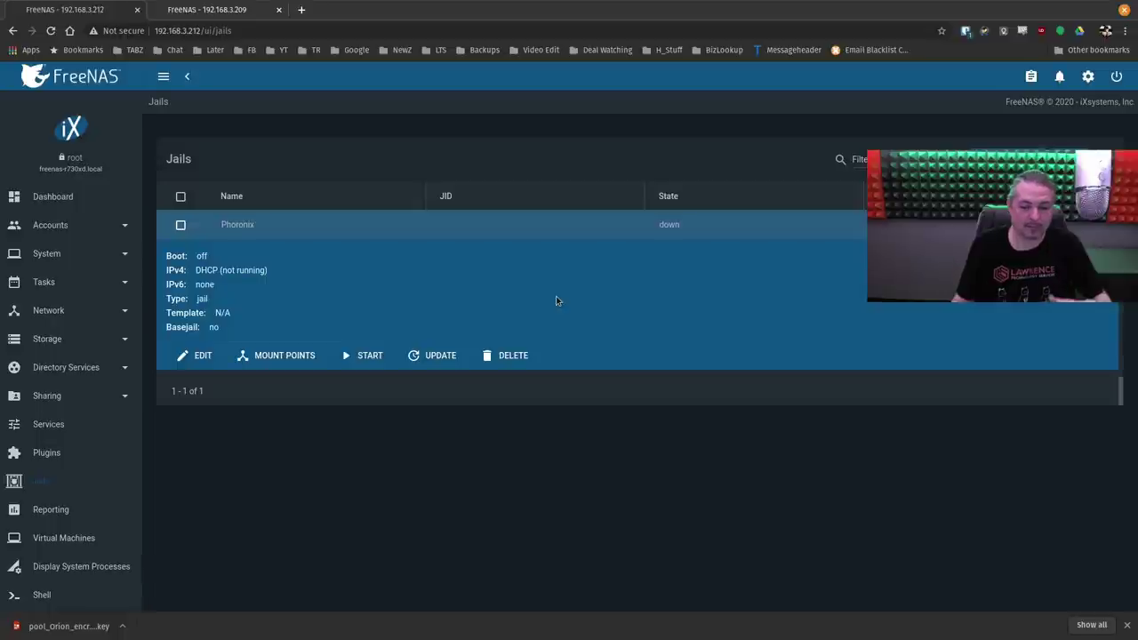
click(1128, 626)
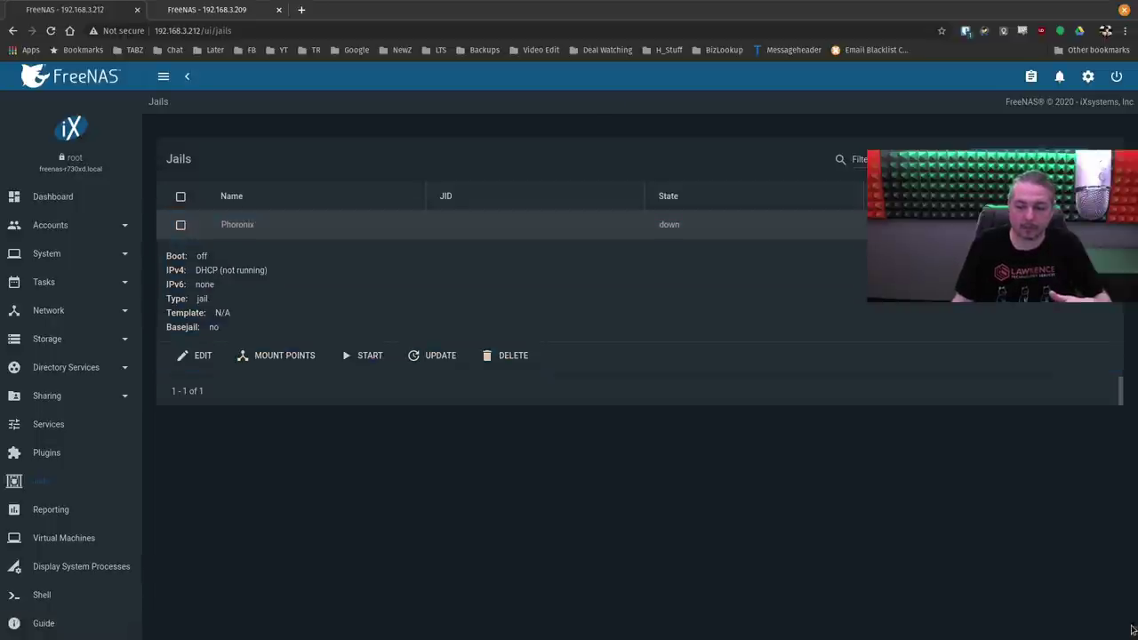
- Set the Orion pool as the plugin and jail storage on the 192.168.3.209 server
click(205, 10)
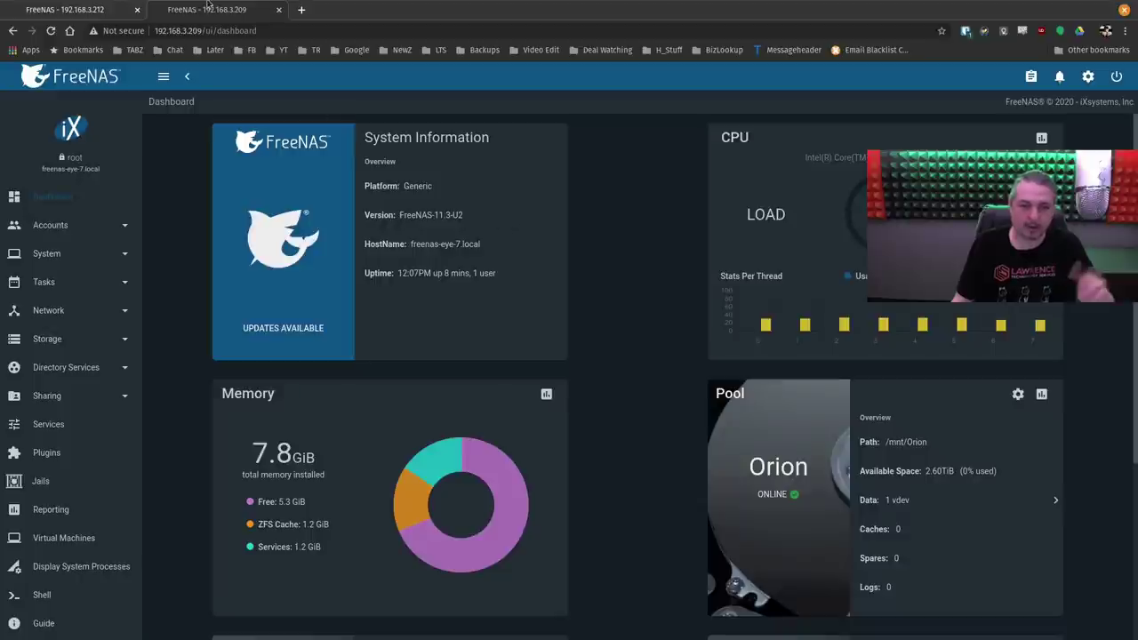
click(67, 11)
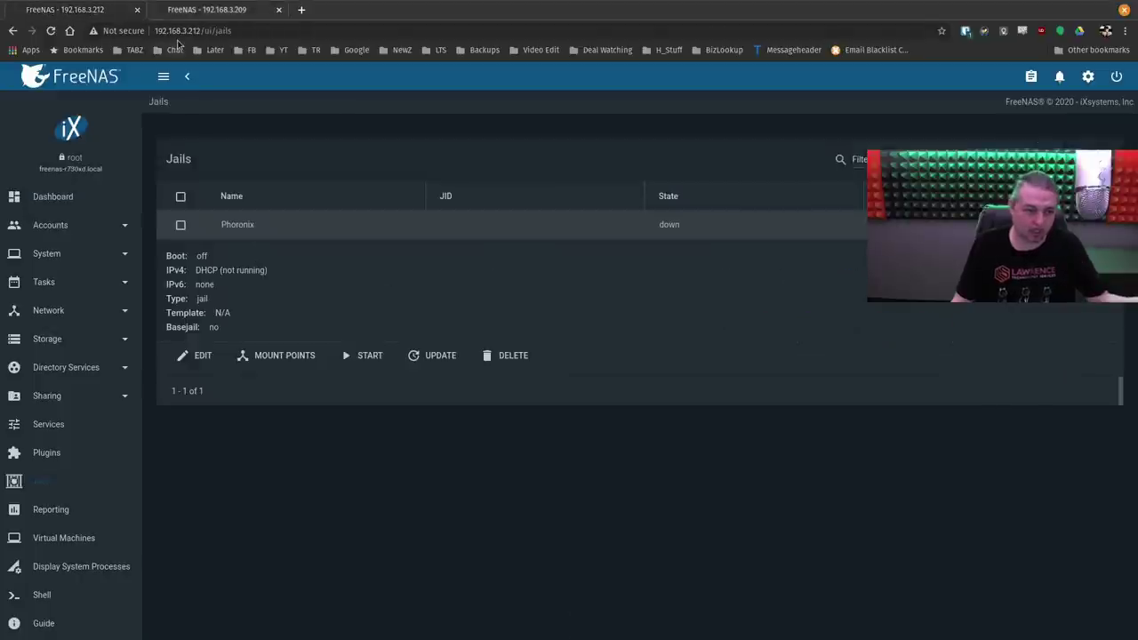
click(191, 9)
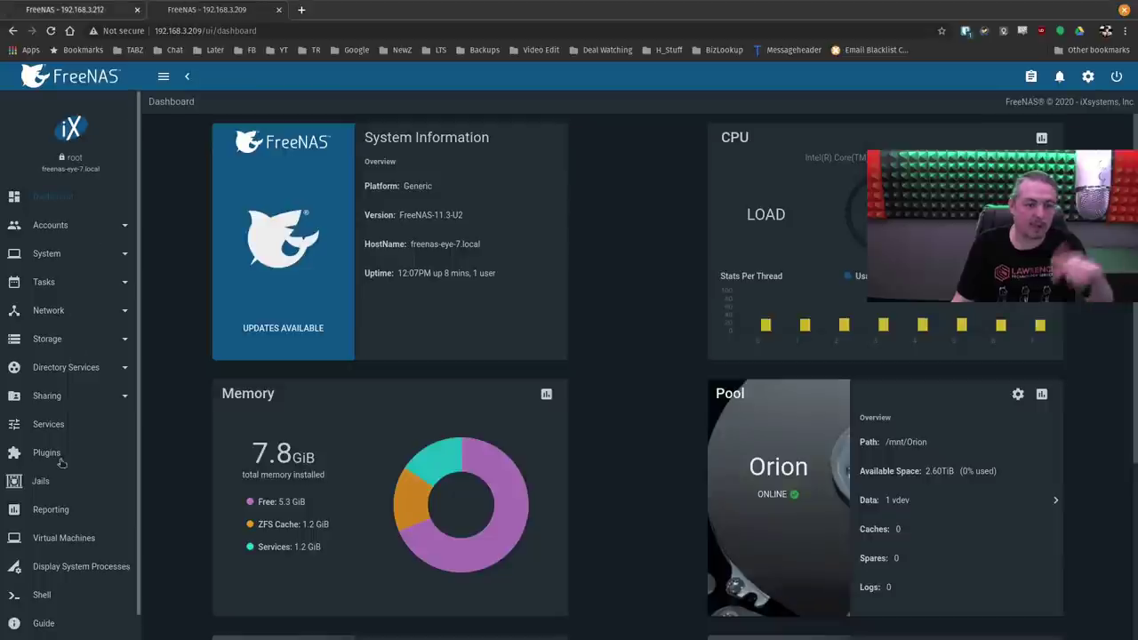
click(41, 481)
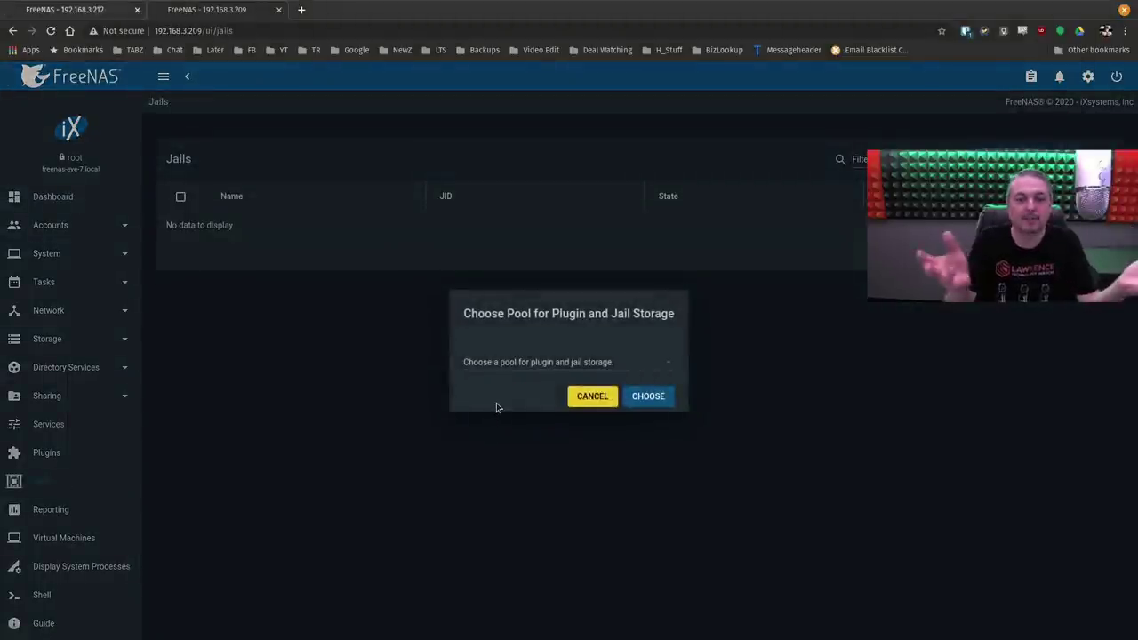
click(499, 371)
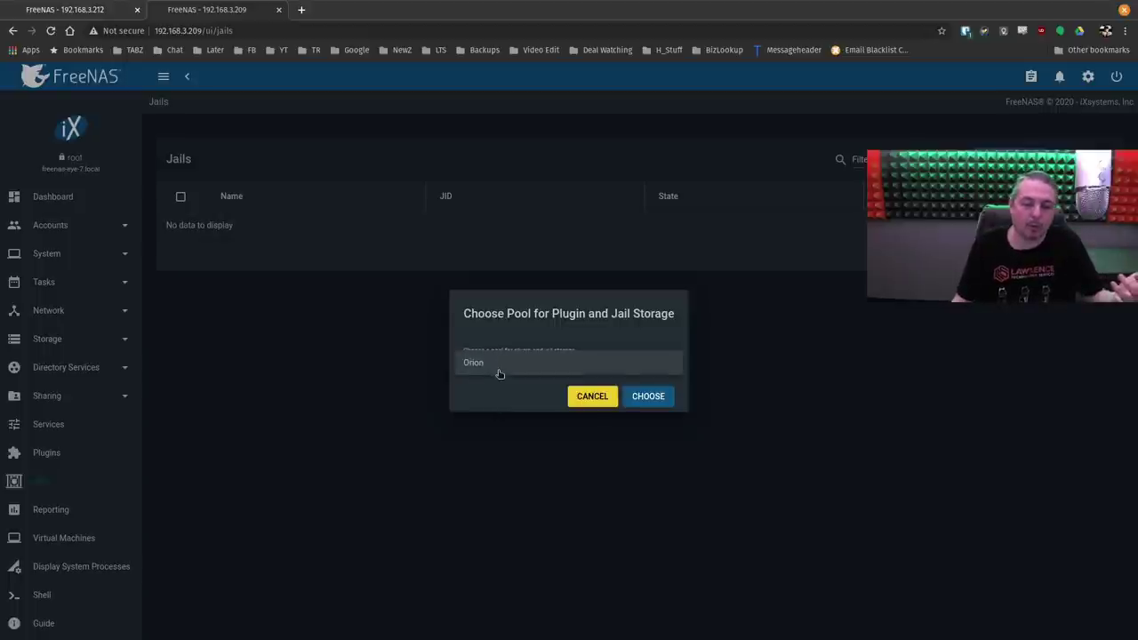
click(485, 366)
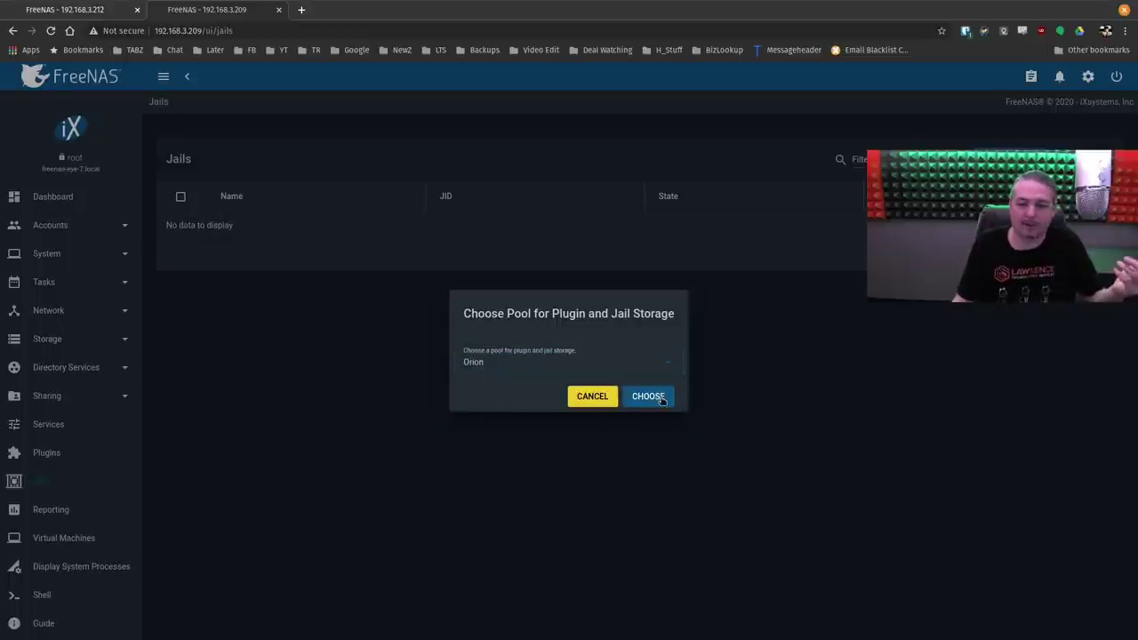
click(661, 400)
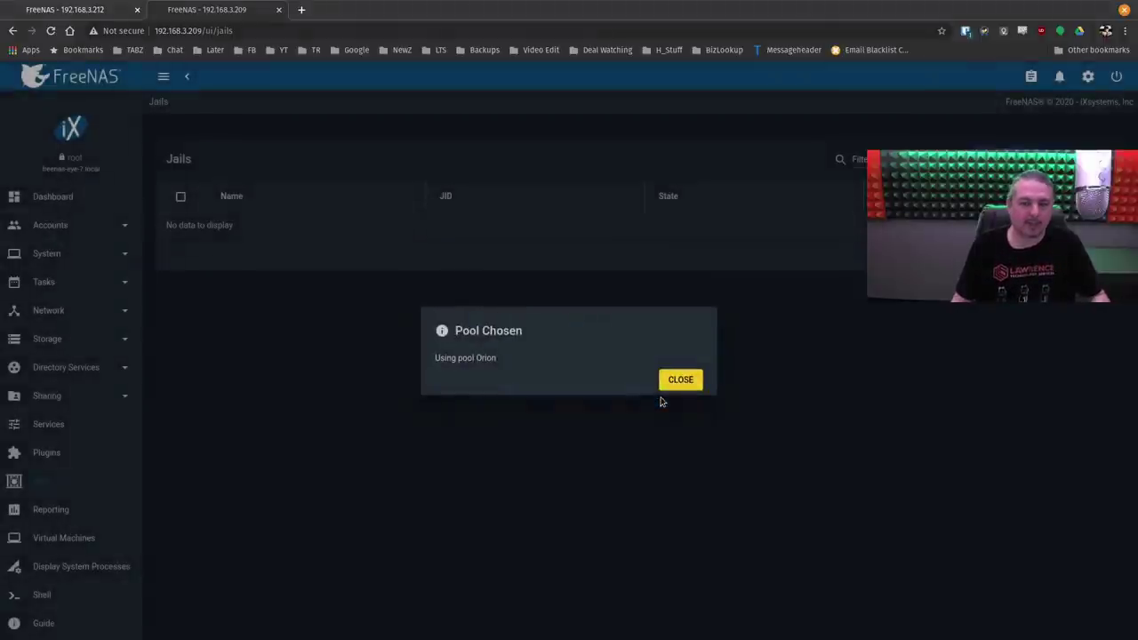
click(666, 385)
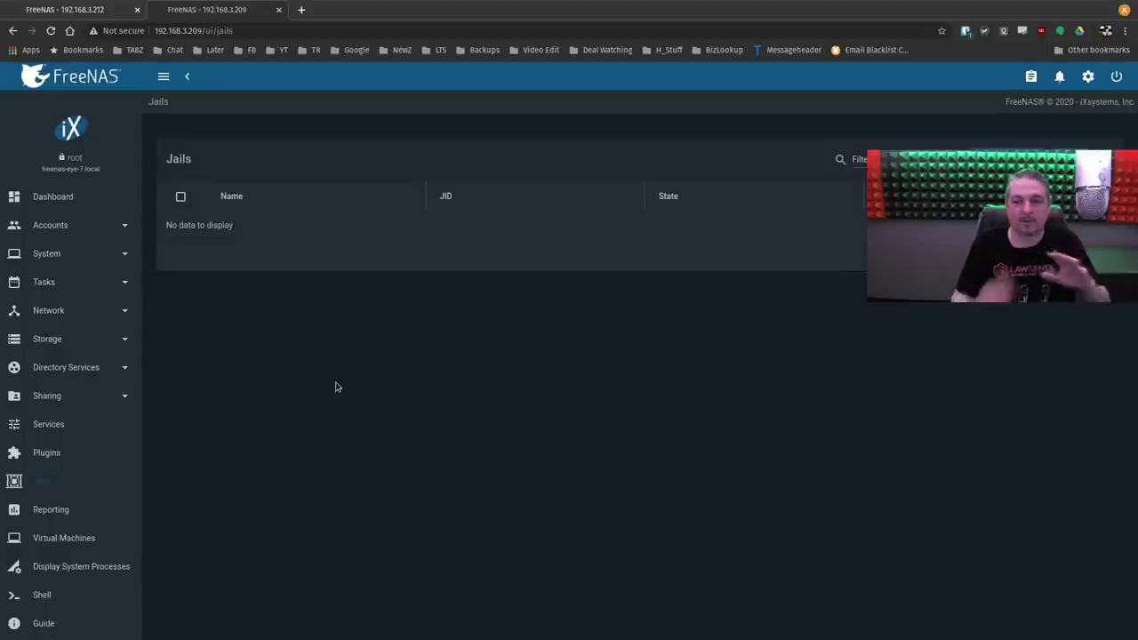
- Examine the child datasets of iocage in the Orion storage pool
click(58, 345)
click(43, 367)
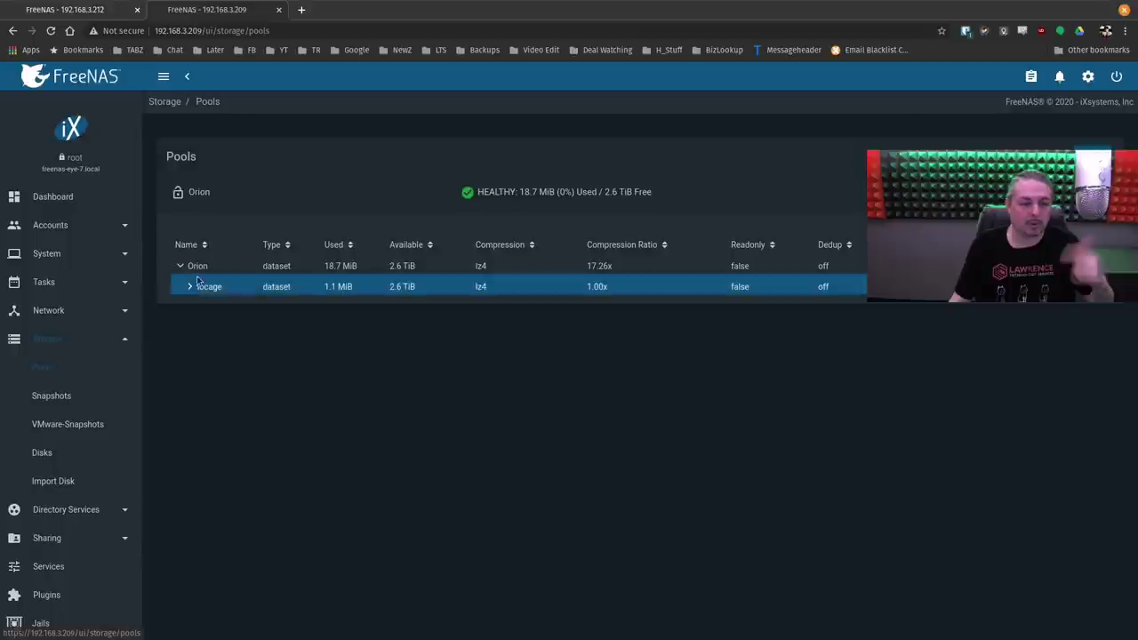
click(189, 287)
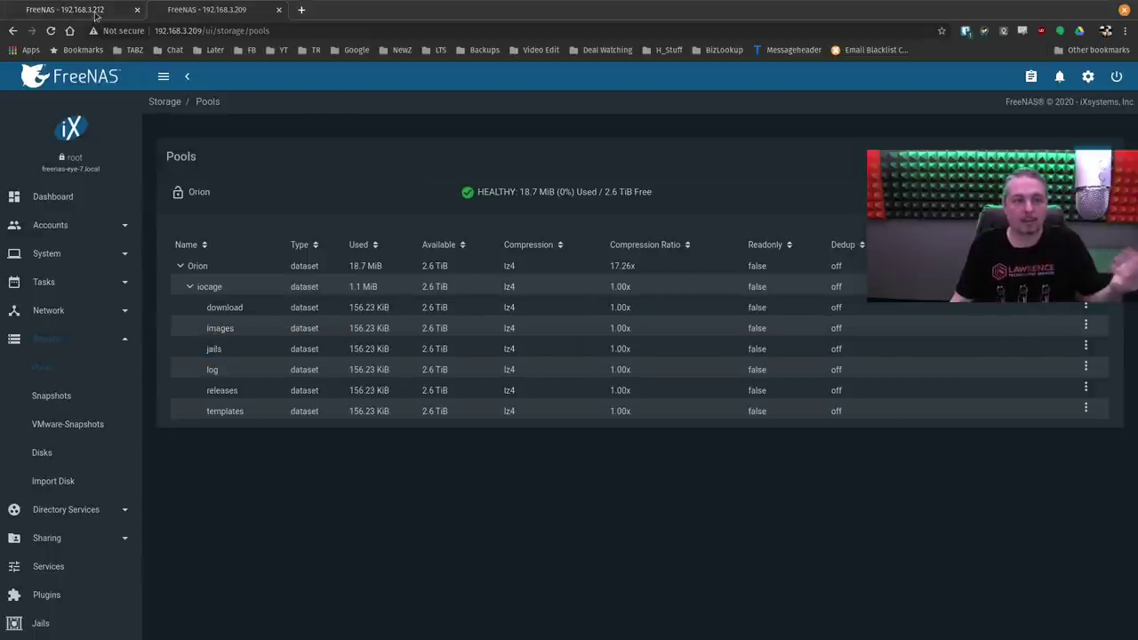
- Copy the jail name Phoronix from the jail list of the 192.168.3.212 server
click(93, 11)
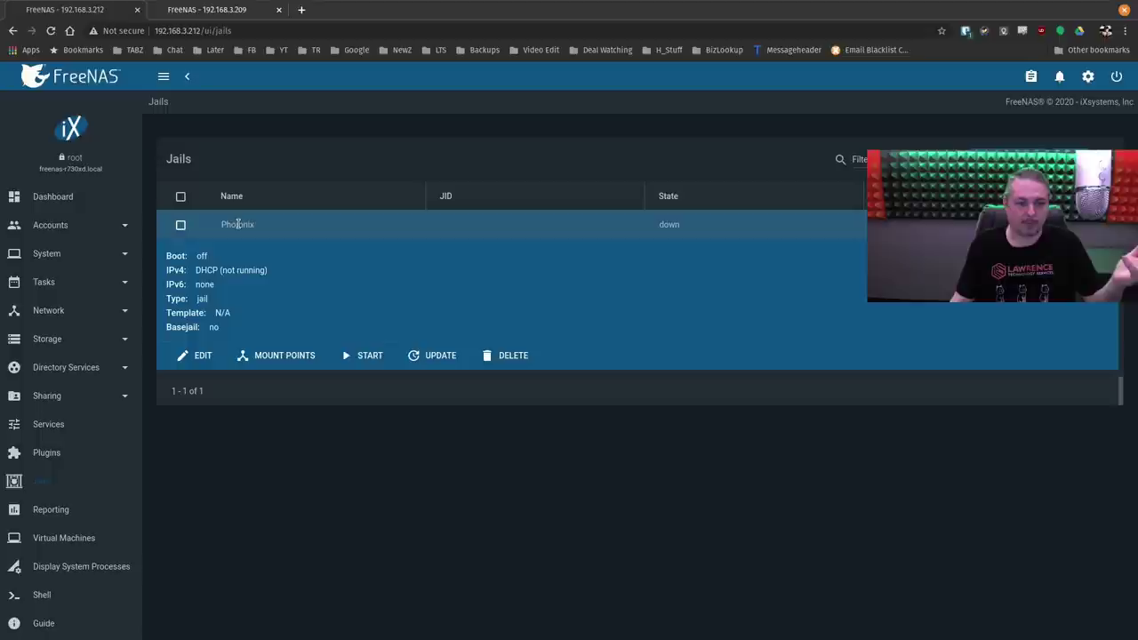
double_click(237, 224)
right_click(240, 225)
click(256, 232)
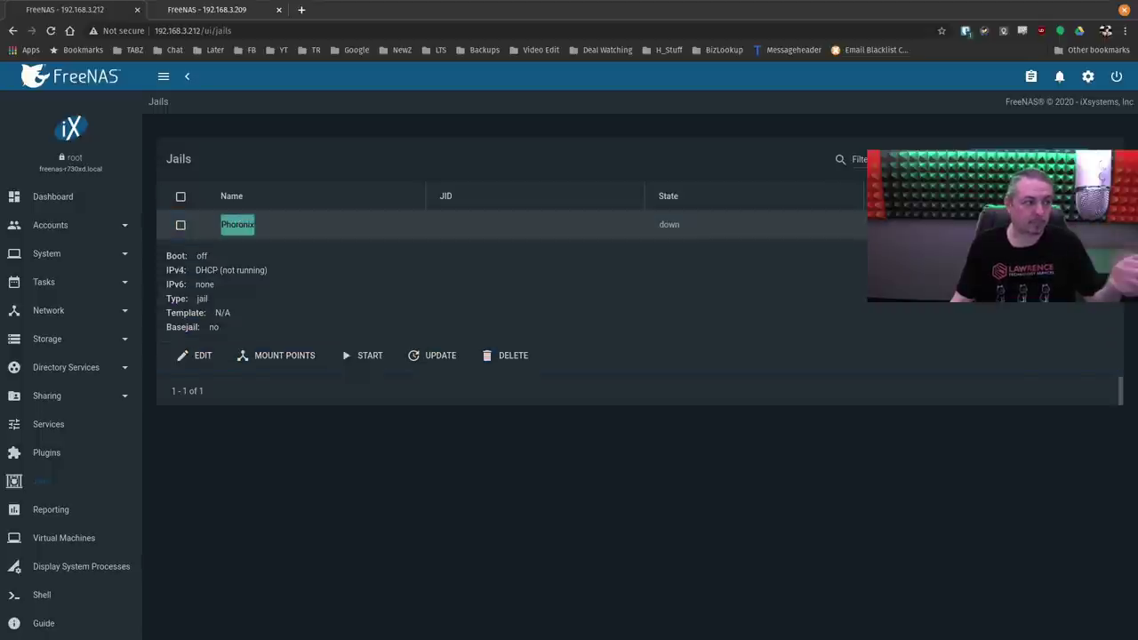
- Switch to the terminal and run "iocage export Phoronix" in the freenas-r730xd session
key(super)
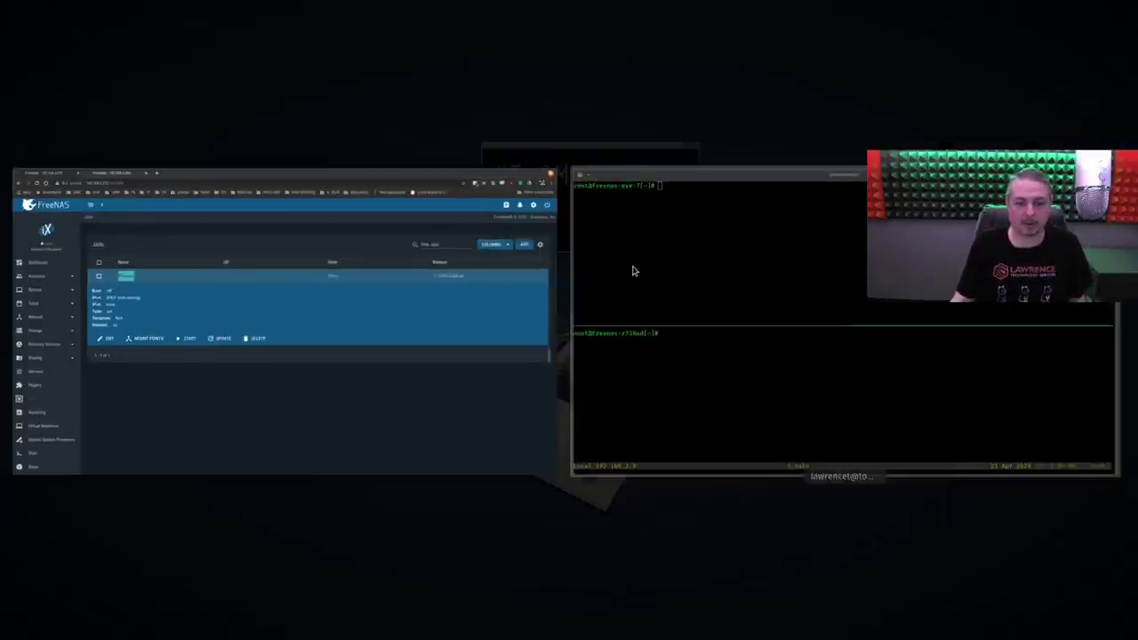
click(634, 268)
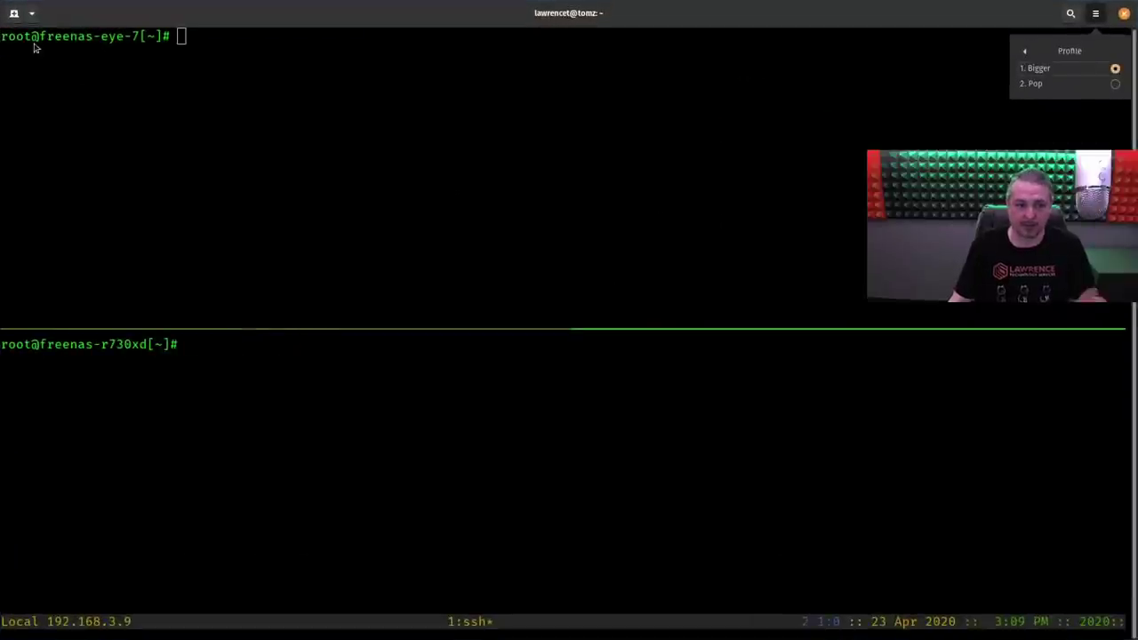
click(83, 404)
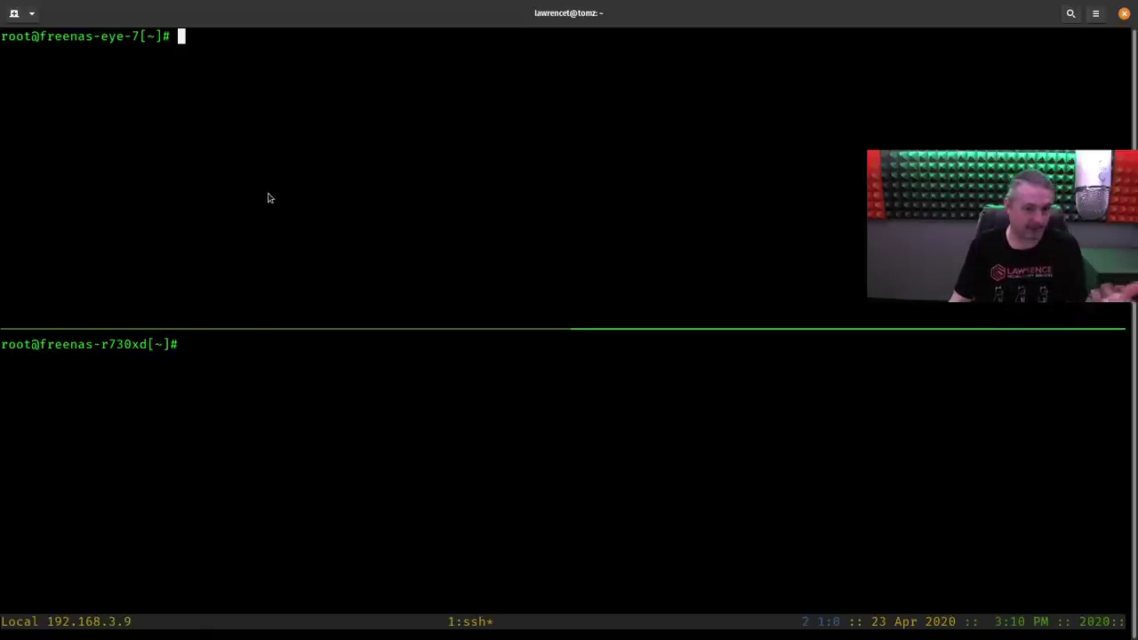
click(170, 486)
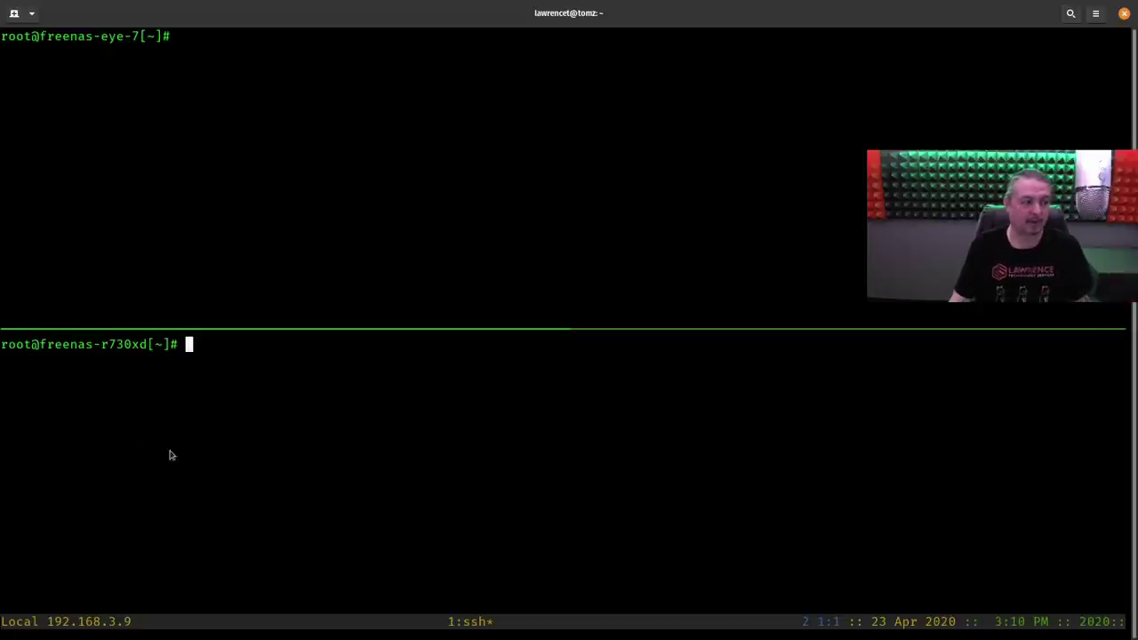
text(ioc)
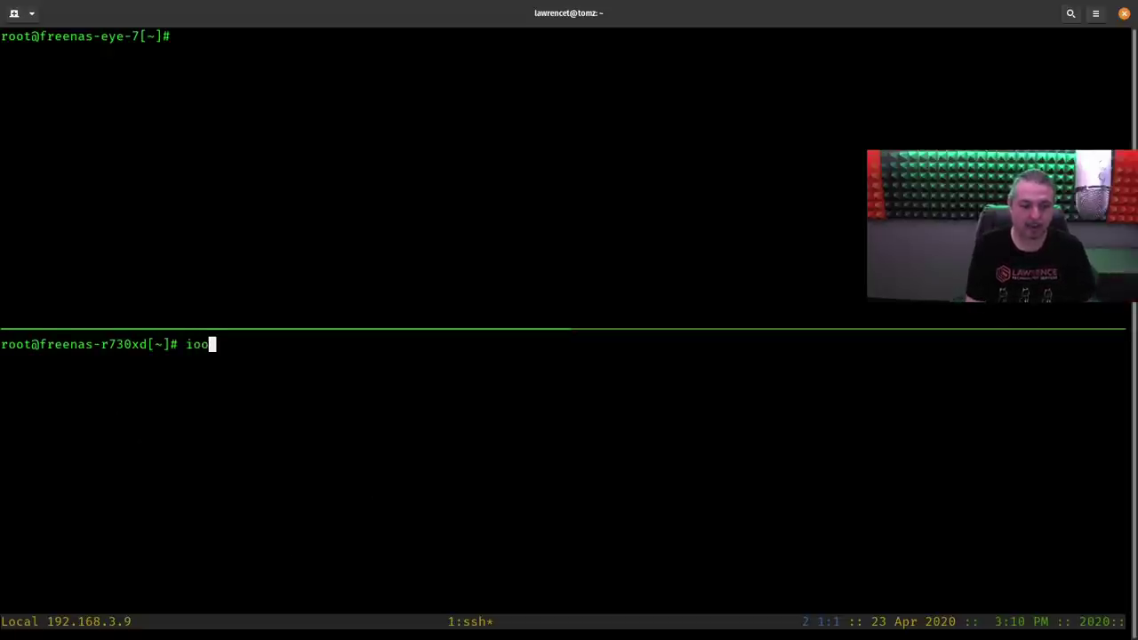
text(age export)
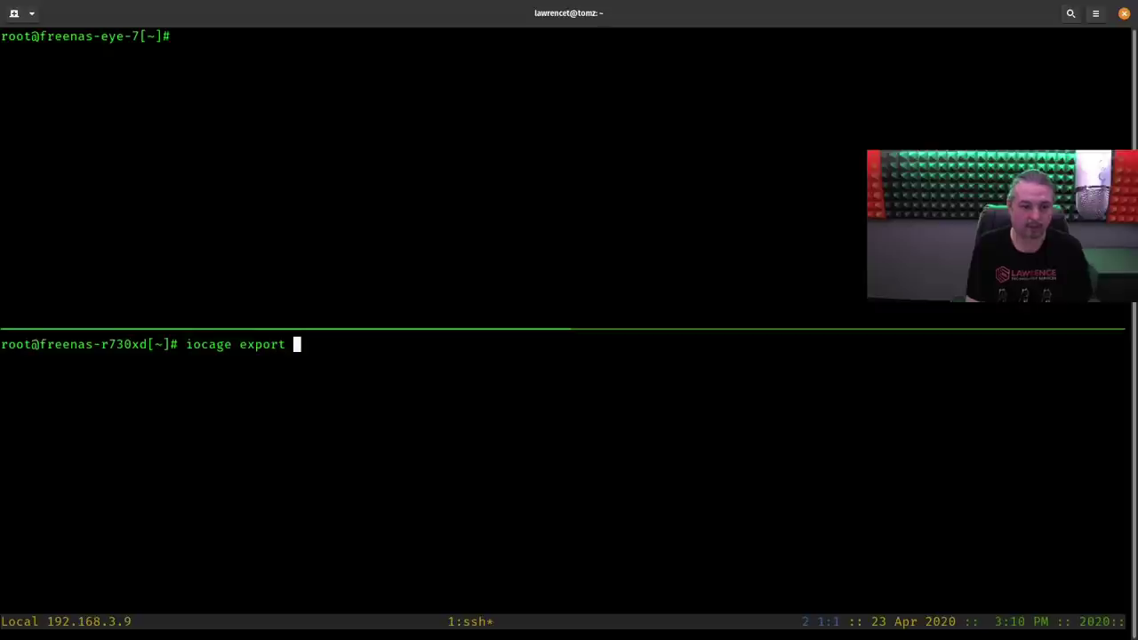
key(ctrl+shift+v)
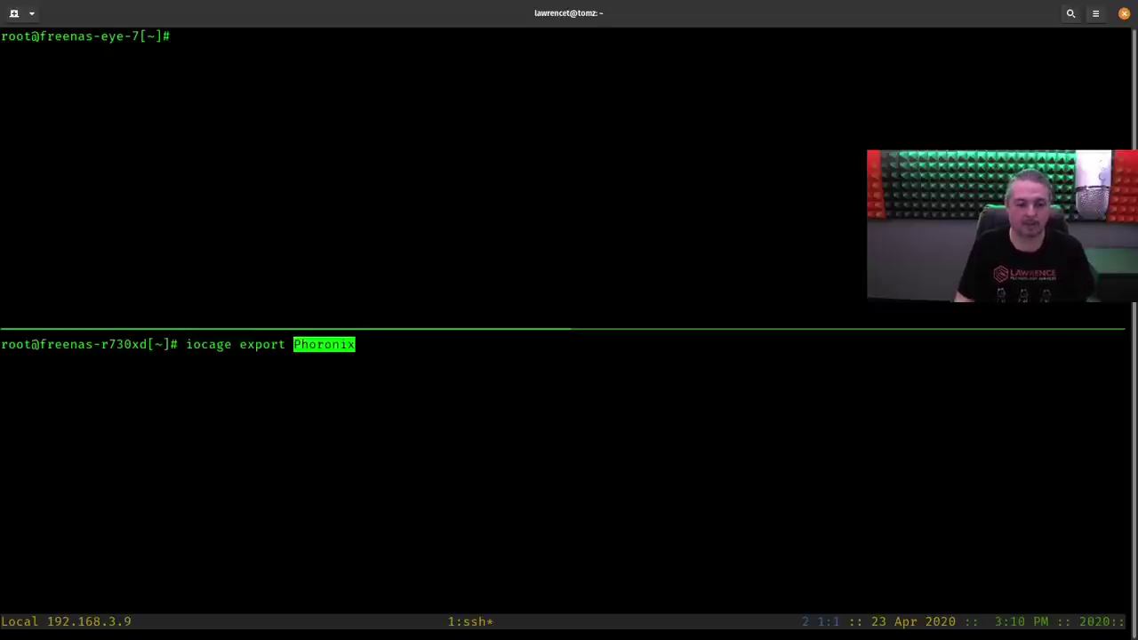
key(Return)
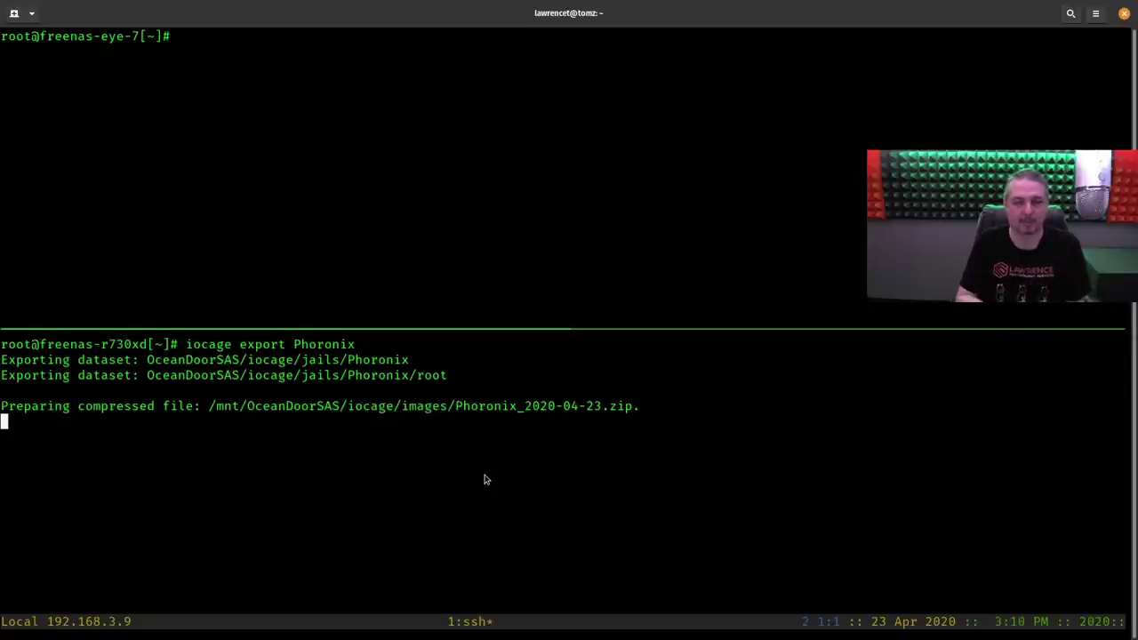
- Change the working directory of the freenas-eye-7 session to /mnt/Orion/iocage/images
click(282, 203)
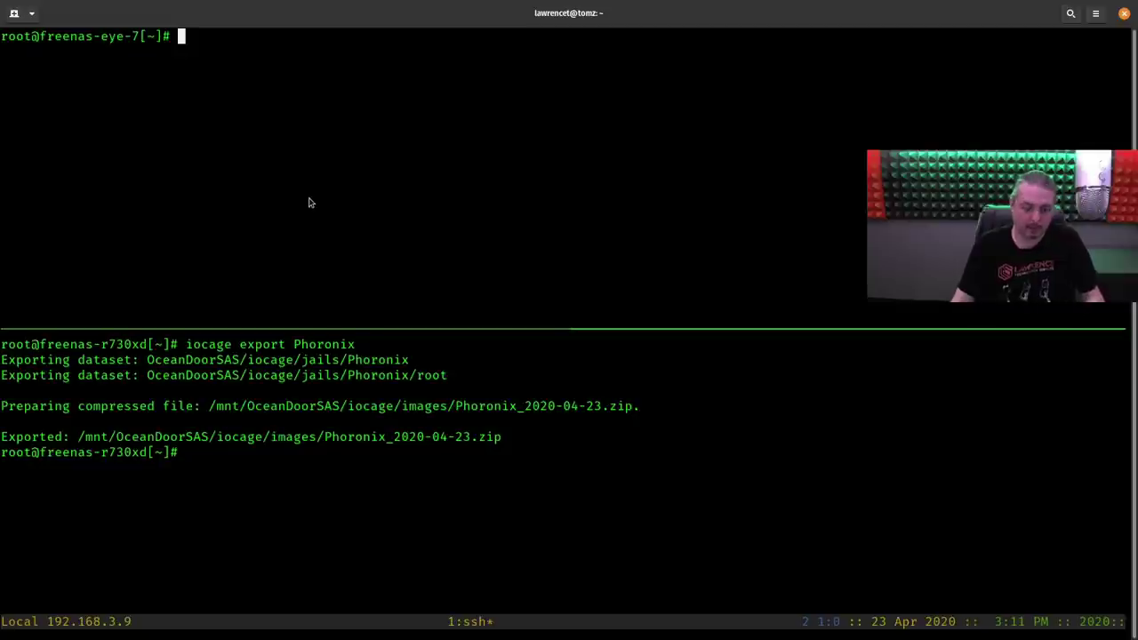
text(cd /,n)
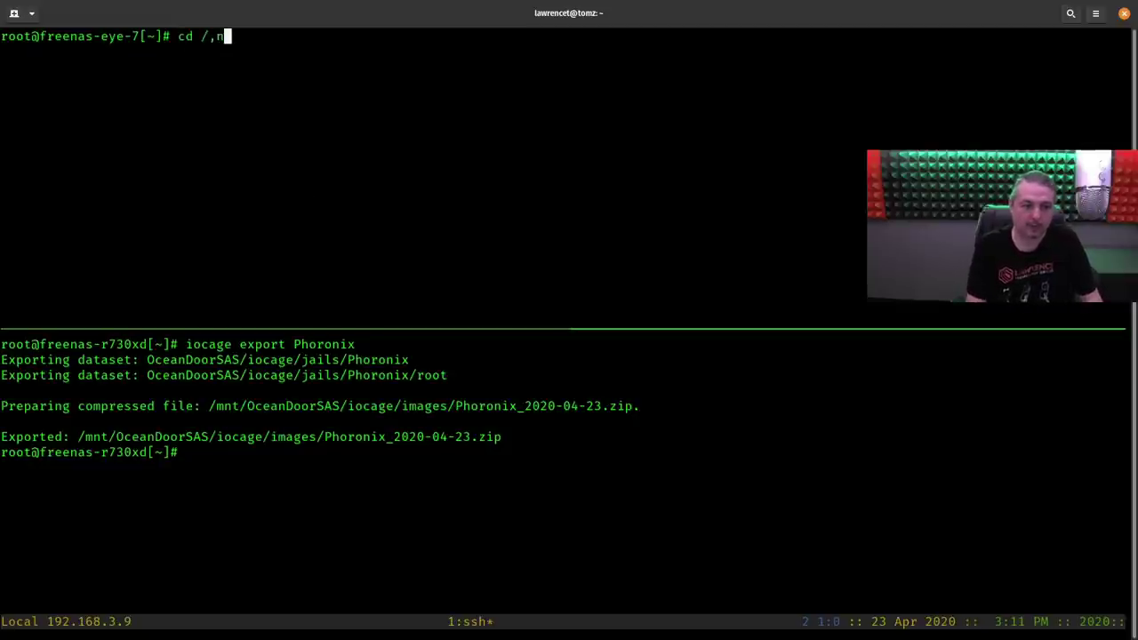
key(BackSpace)
key(BackSpace)
text(mnt/)
key(Tab)
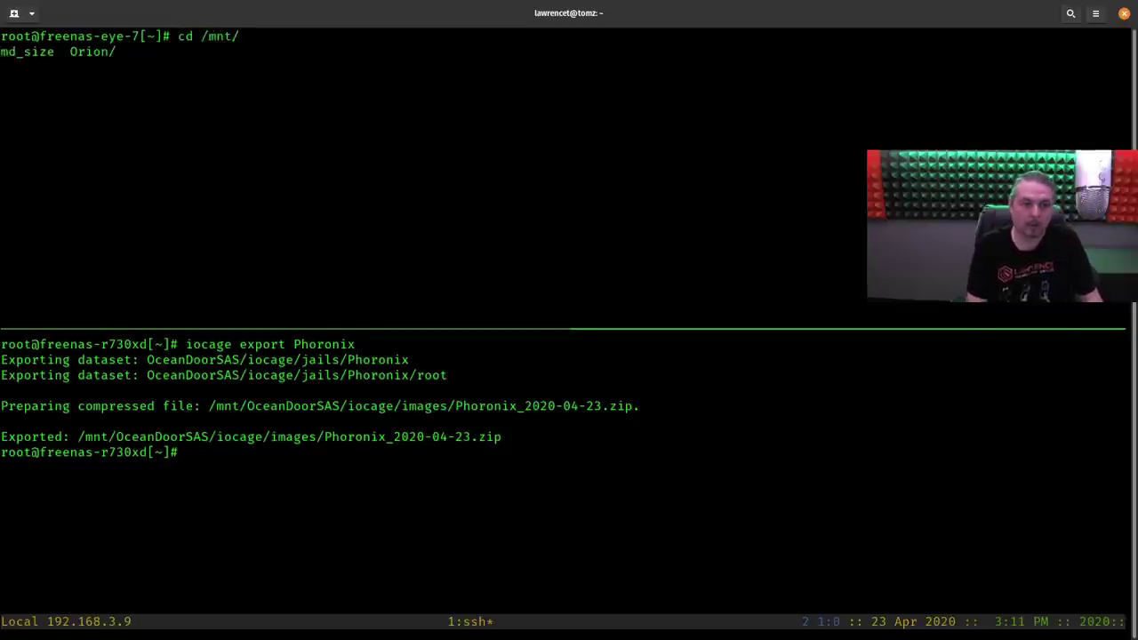
text(O)
key(Tab)
text(i)
key(Tab)
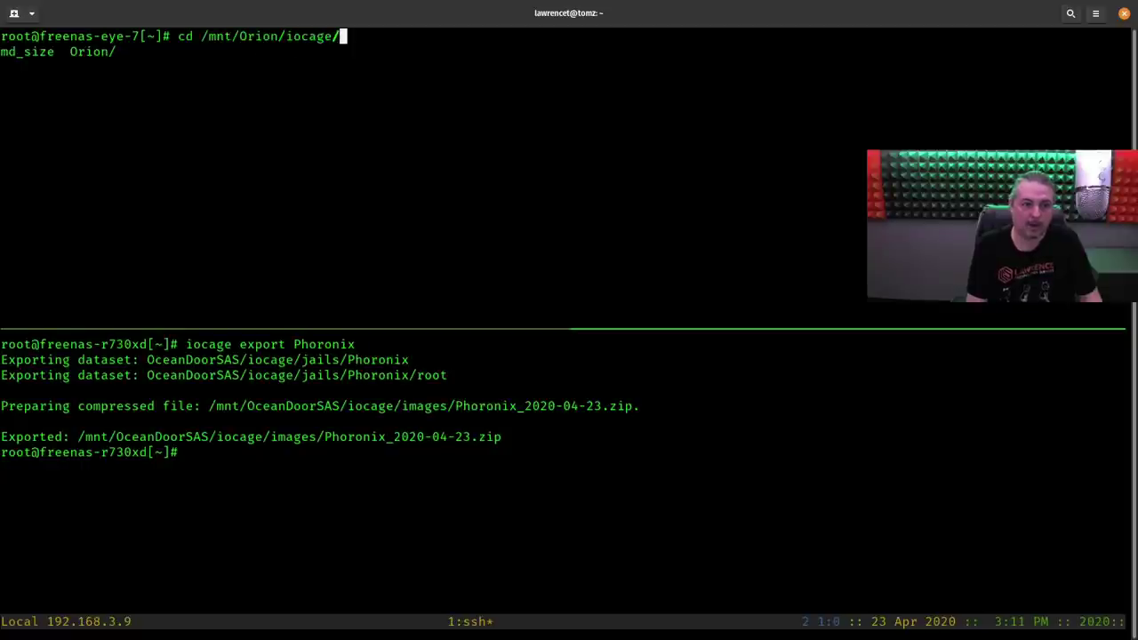
key(Tab)
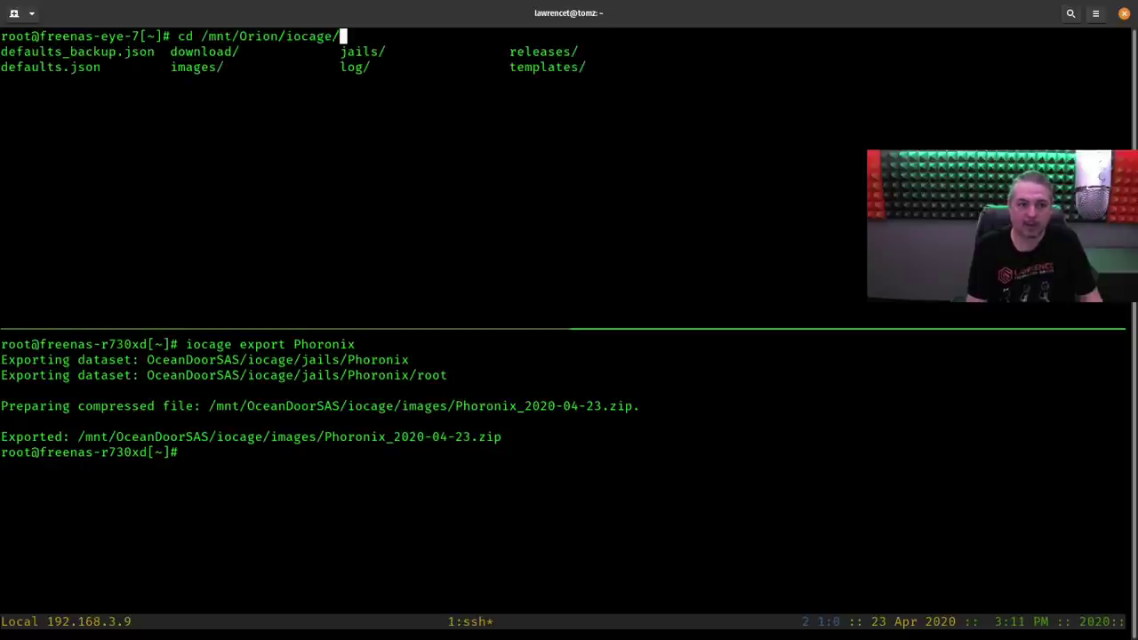
text(i)
key(Tab)
key(BackSpace)
key(Return)
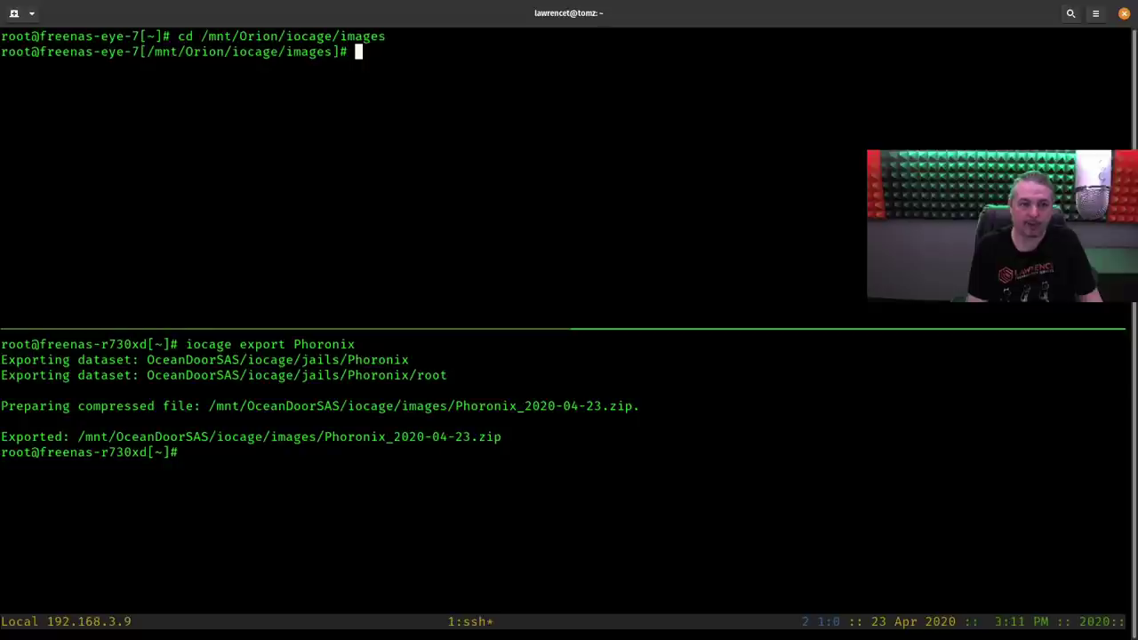
- Start an scp command in the freenas-r730xd session with the exported file /mnt/OceanDoorSAS/iocage/images/Phoronix_2020-04-23.zip as its source
click(400, 551)
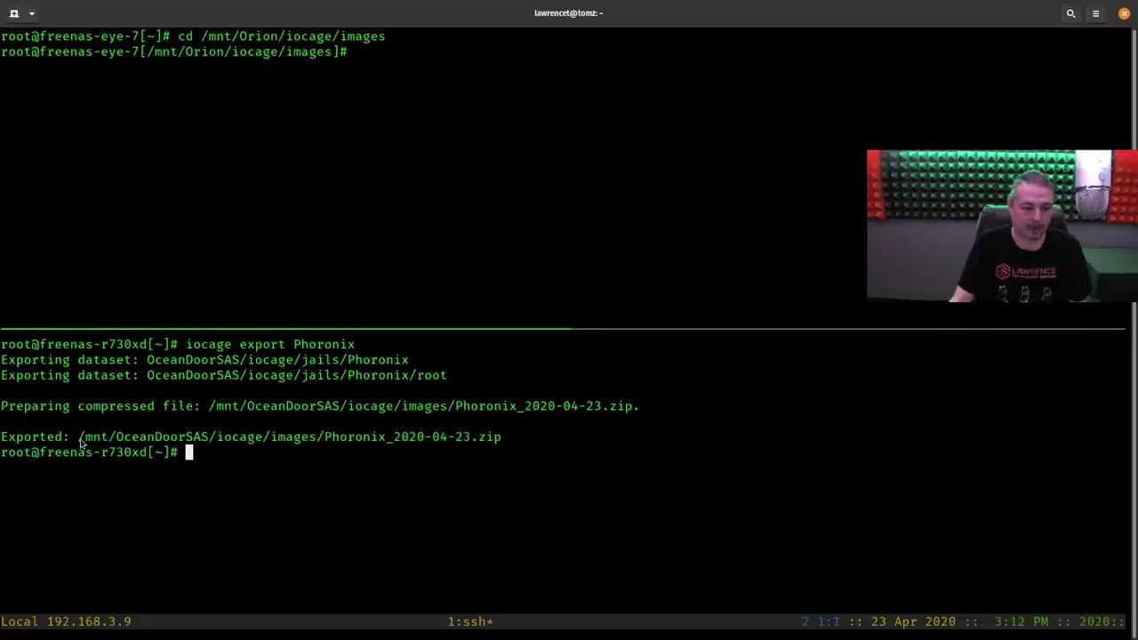
drag(80, 443, 499, 443)
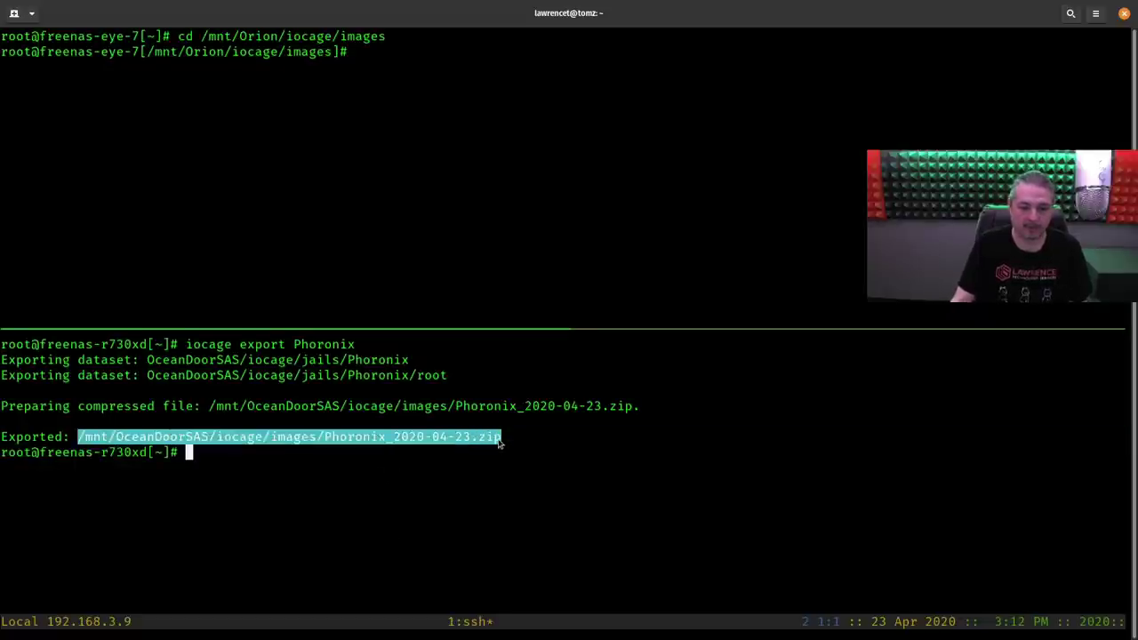
right_click(500, 443)
click(512, 451)
click(435, 482)
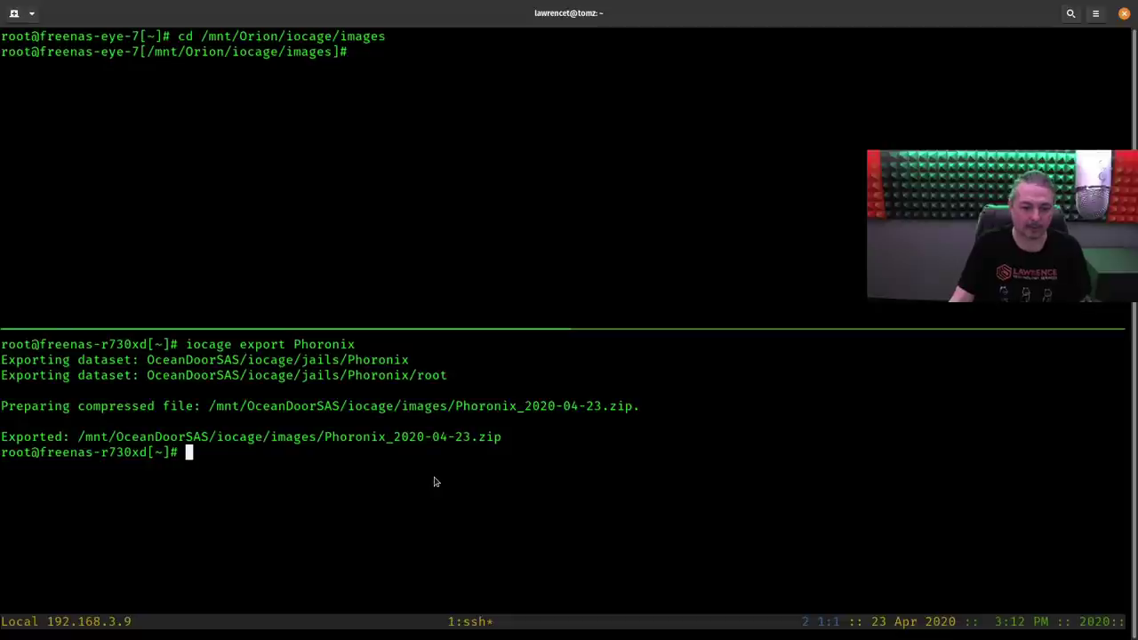
text(scp)
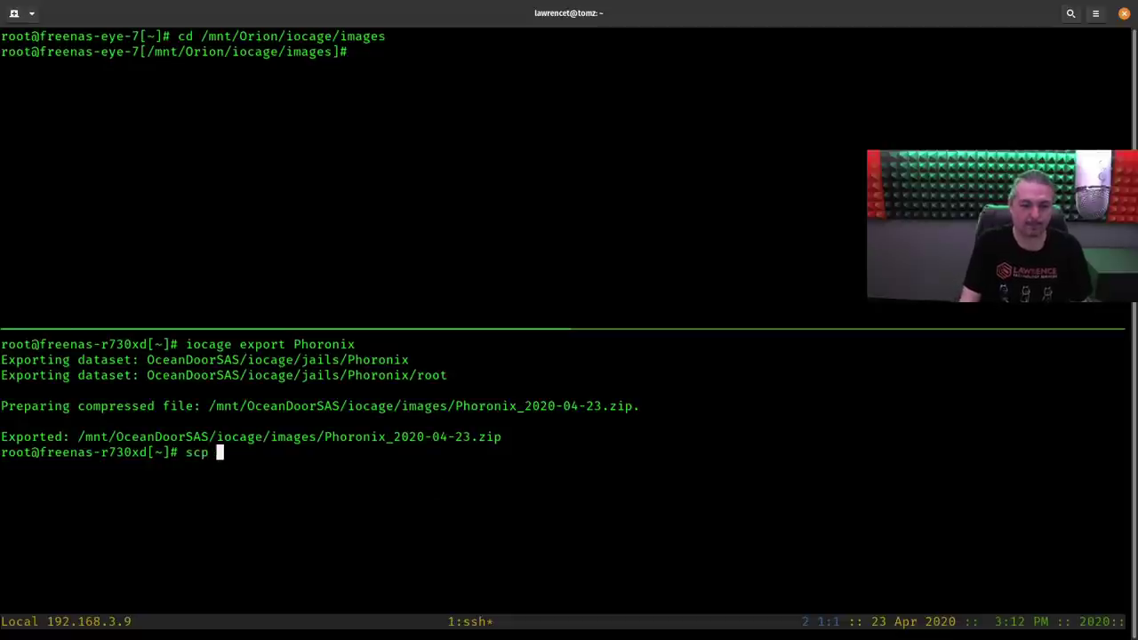
key(ctrl+shift+v)
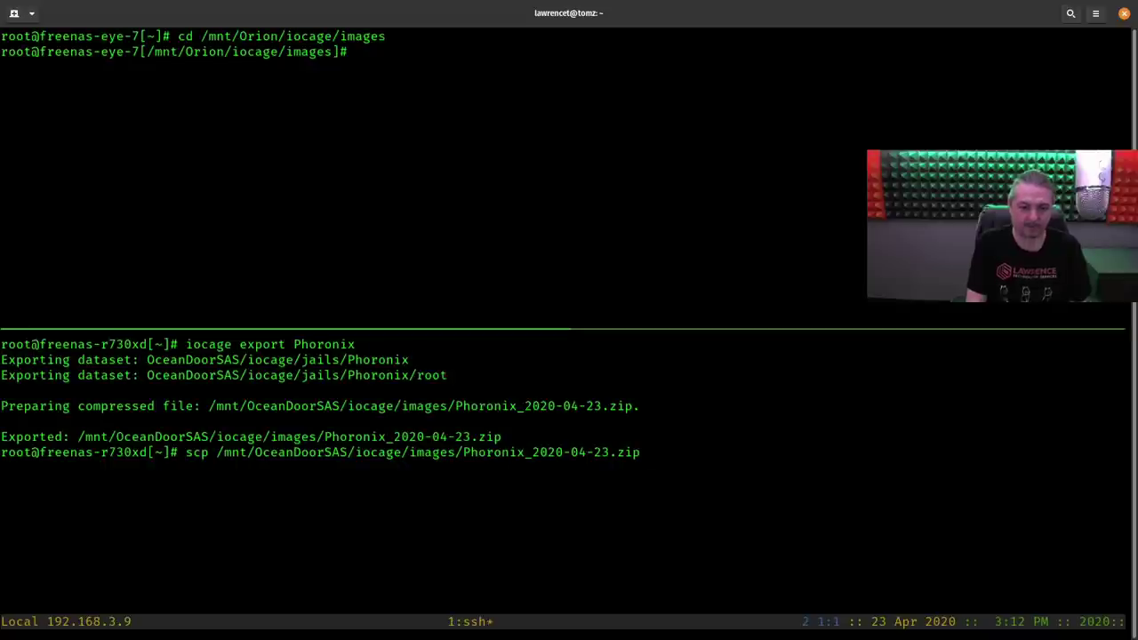
text(root@192.168)
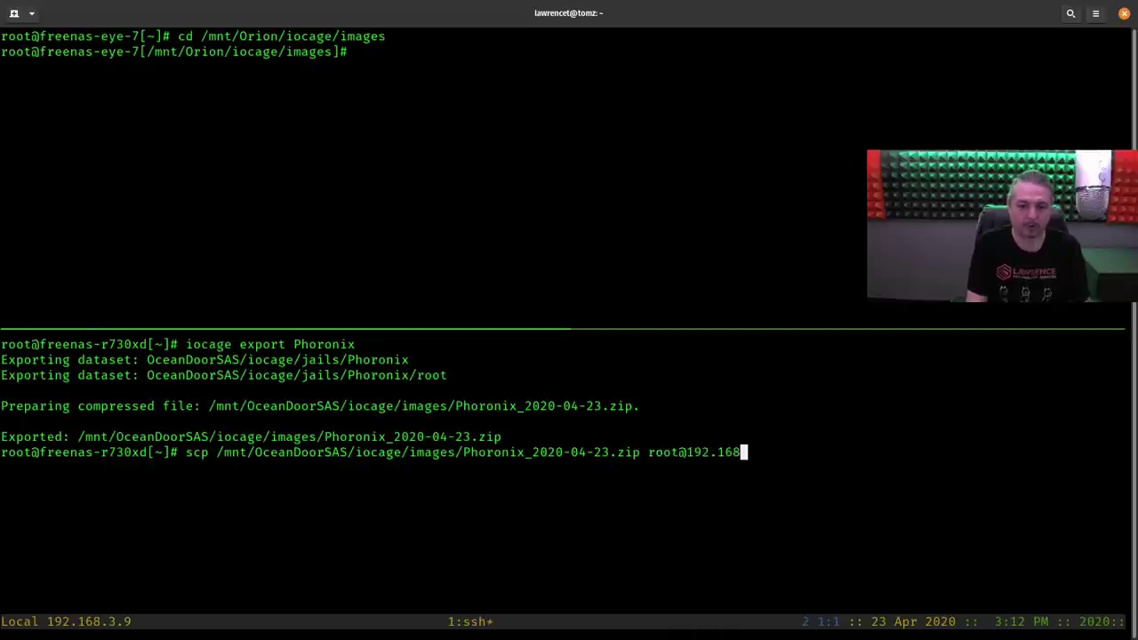
text(.3.20)
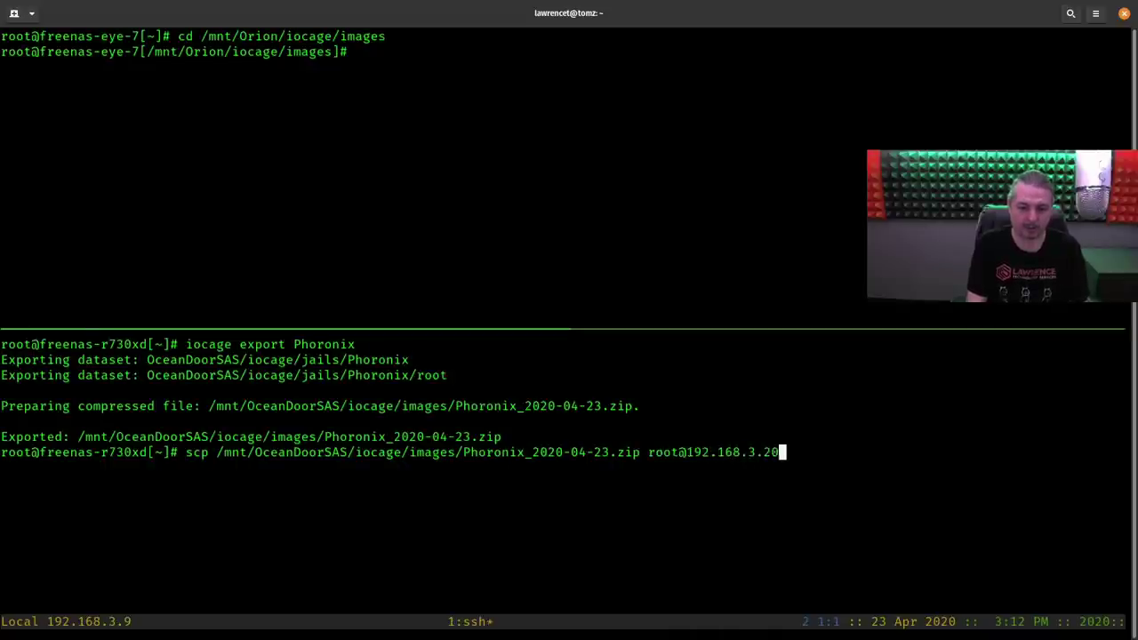
text(9:/)
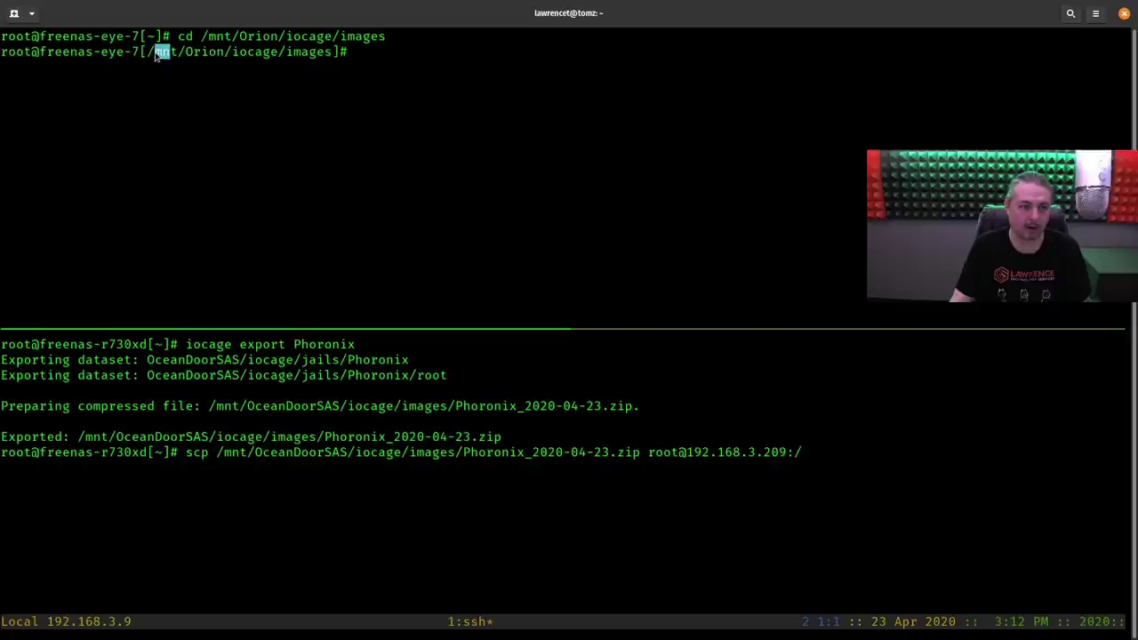
drag(153, 54, 333, 57)
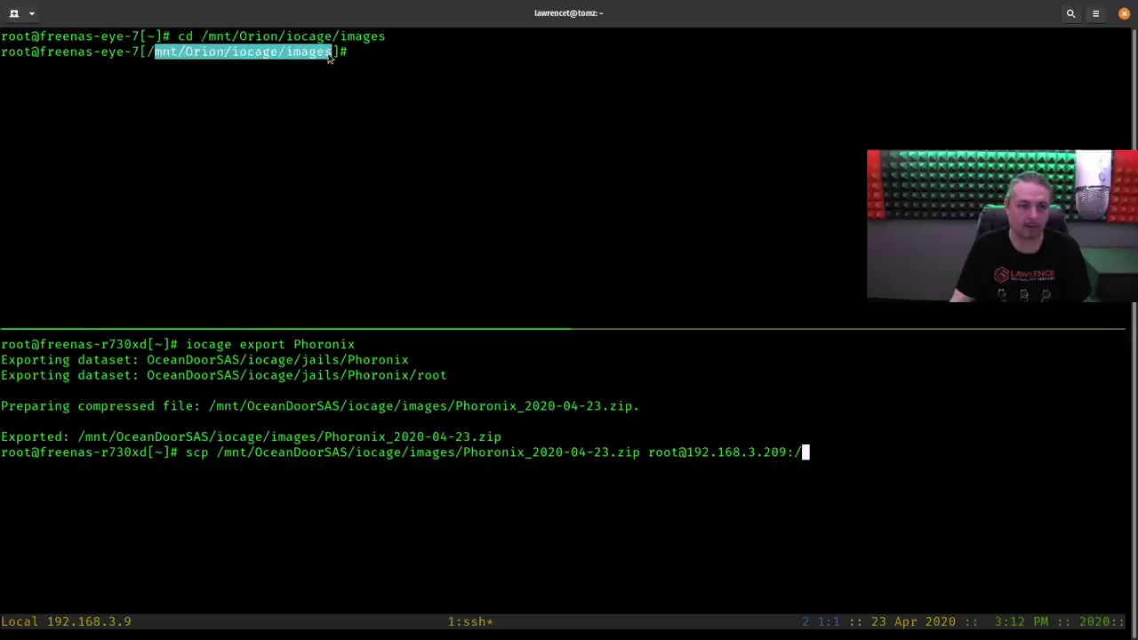
right_click(332, 61)
click(334, 64)
click(915, 515)
key(ctrl+shift+v)
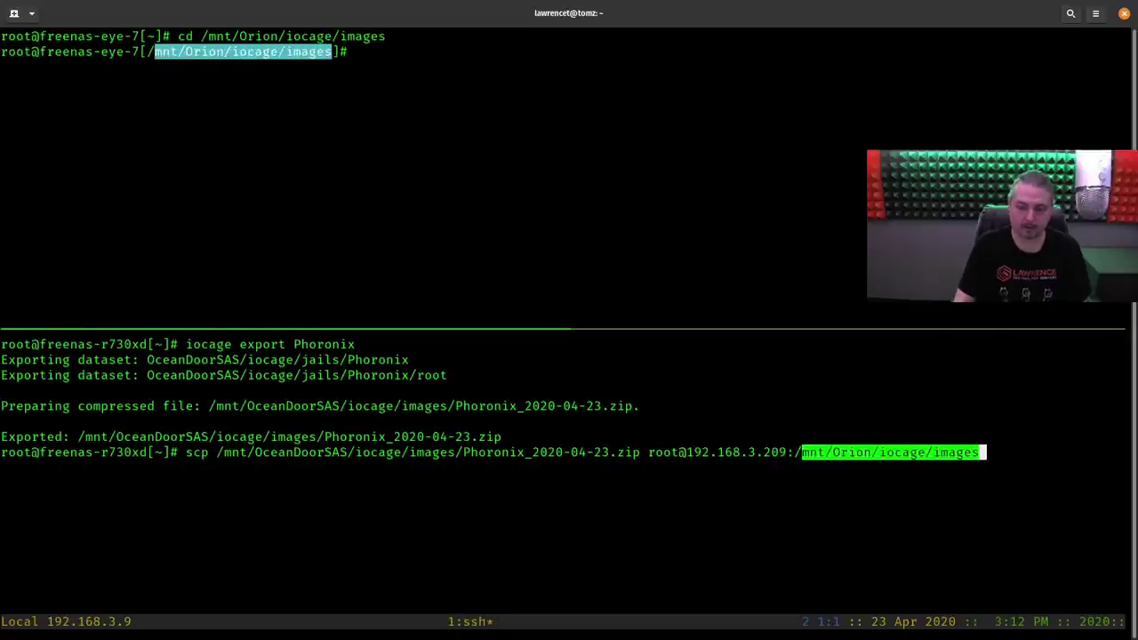
text(/)
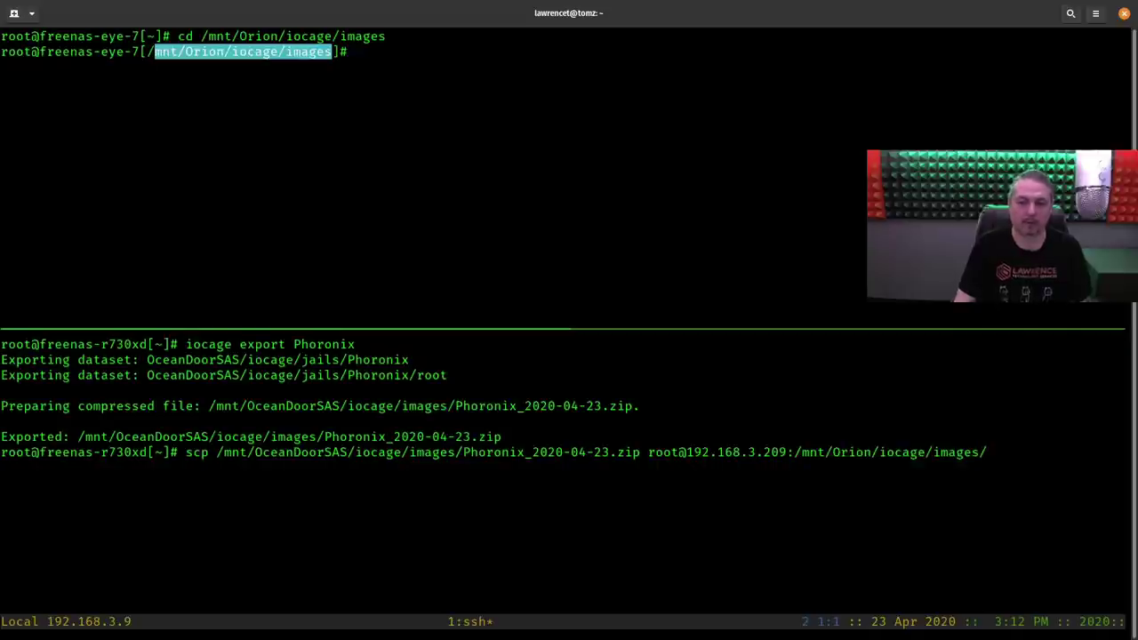
key(Return)
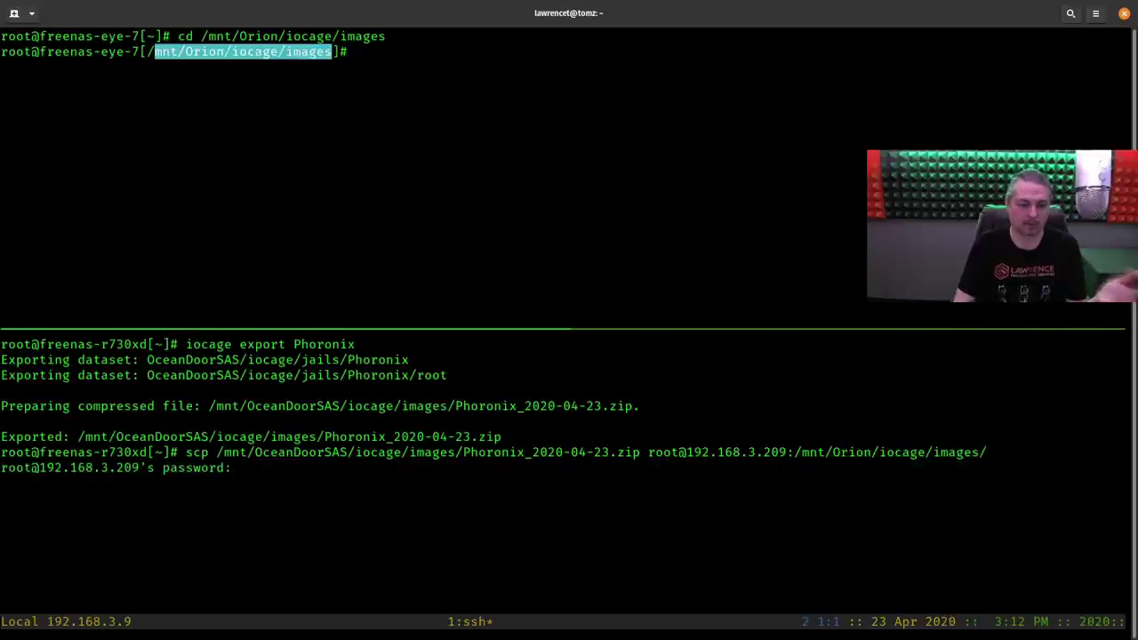
key(Return)
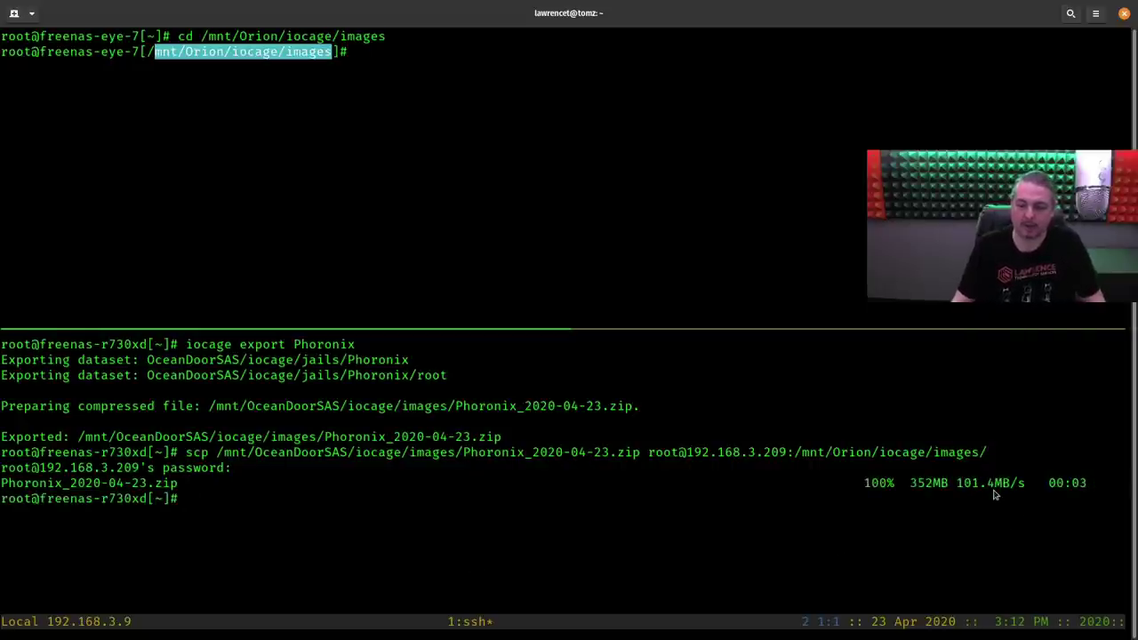
- List the images directory contents in the freenas-eye-7 session and return to the home directory
click(490, 249)
text(ls)
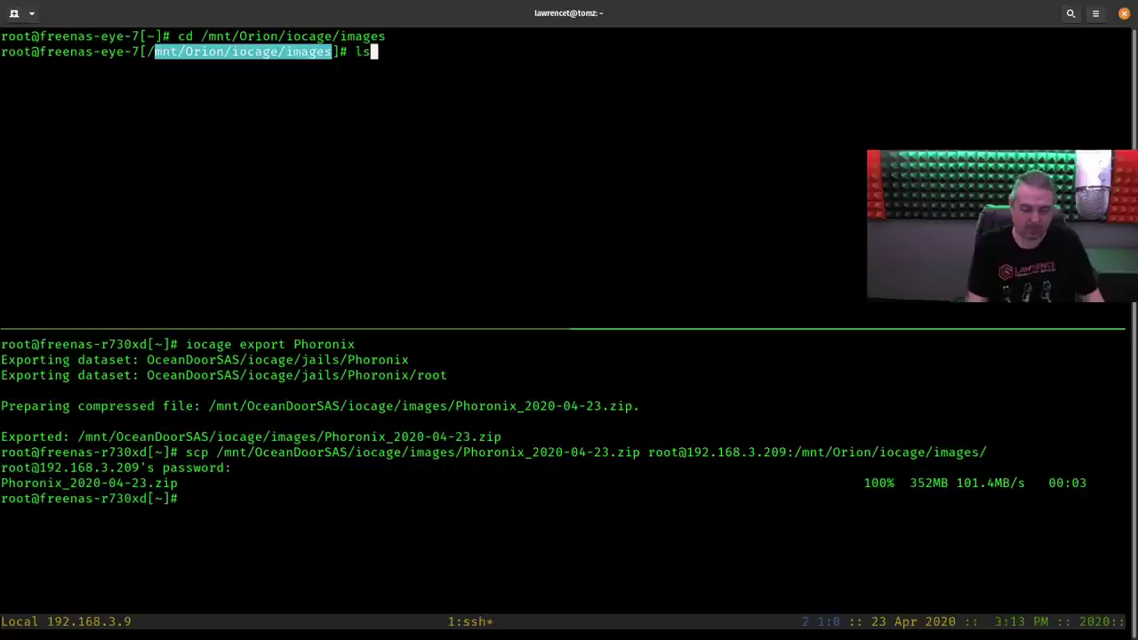
key(Return)
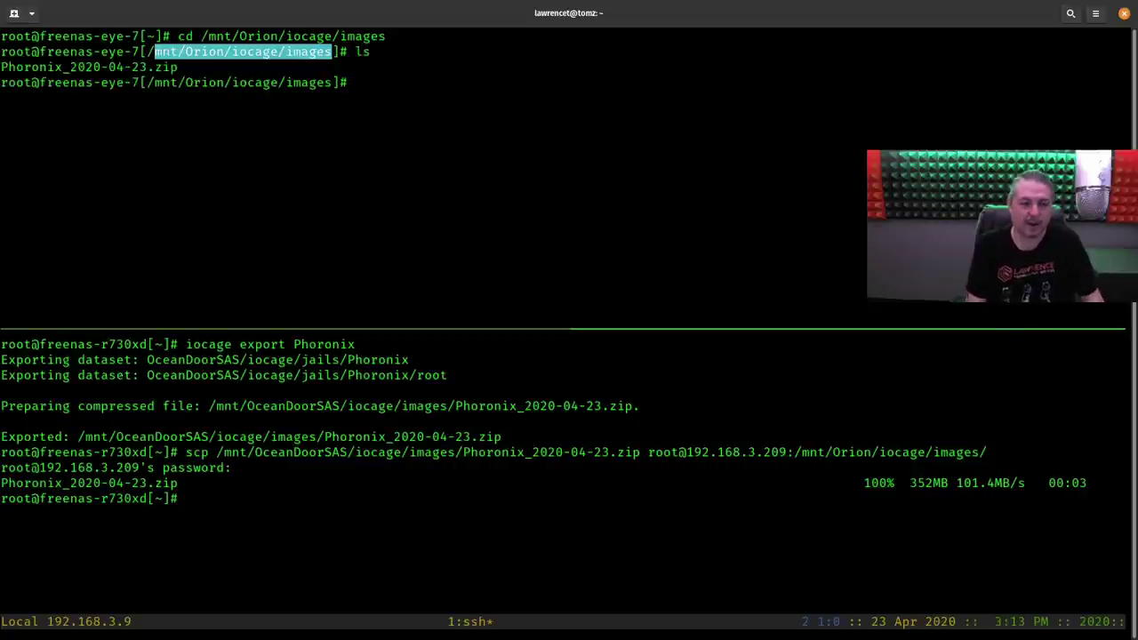
text(c)
key(Return)
text(cd)
key(Return)
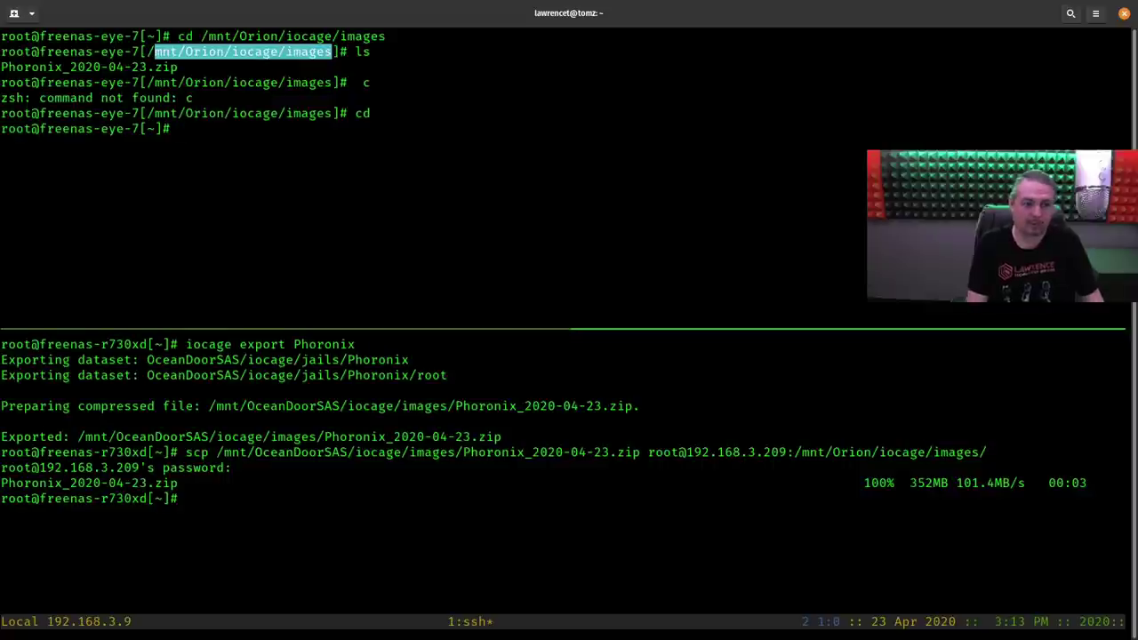
- Run "iocage import Phoronix_2020-04-23" in the freenas-eye-7 session, giving the image name without its .zip extension
text(iocage)
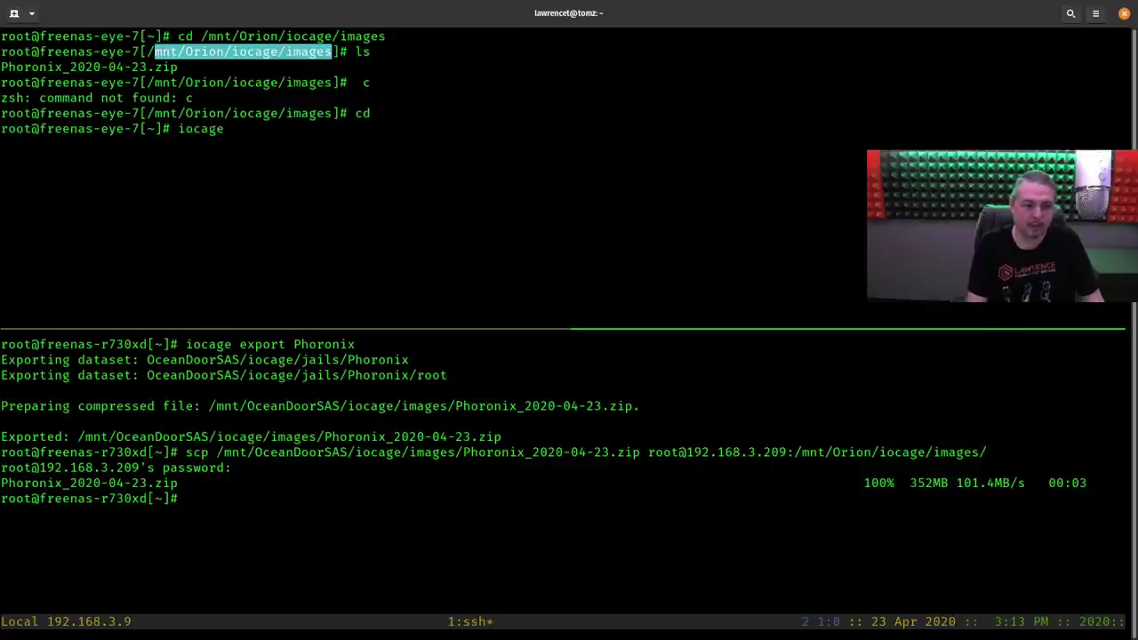
text( import)
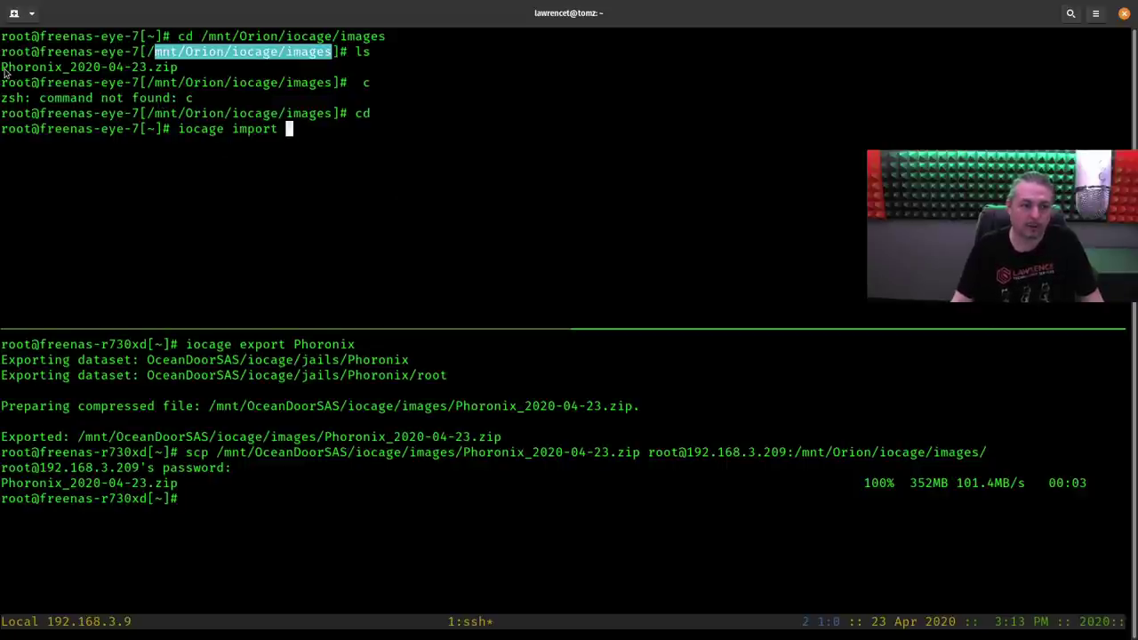
drag(2, 71, 149, 75)
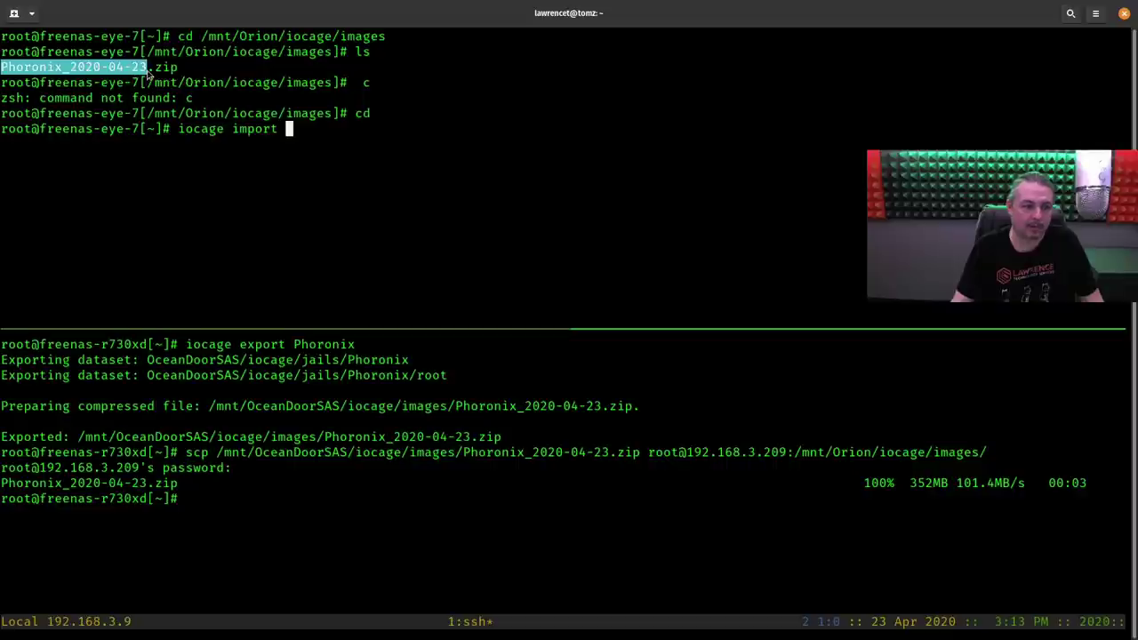
right_click(150, 75)
click(169, 79)
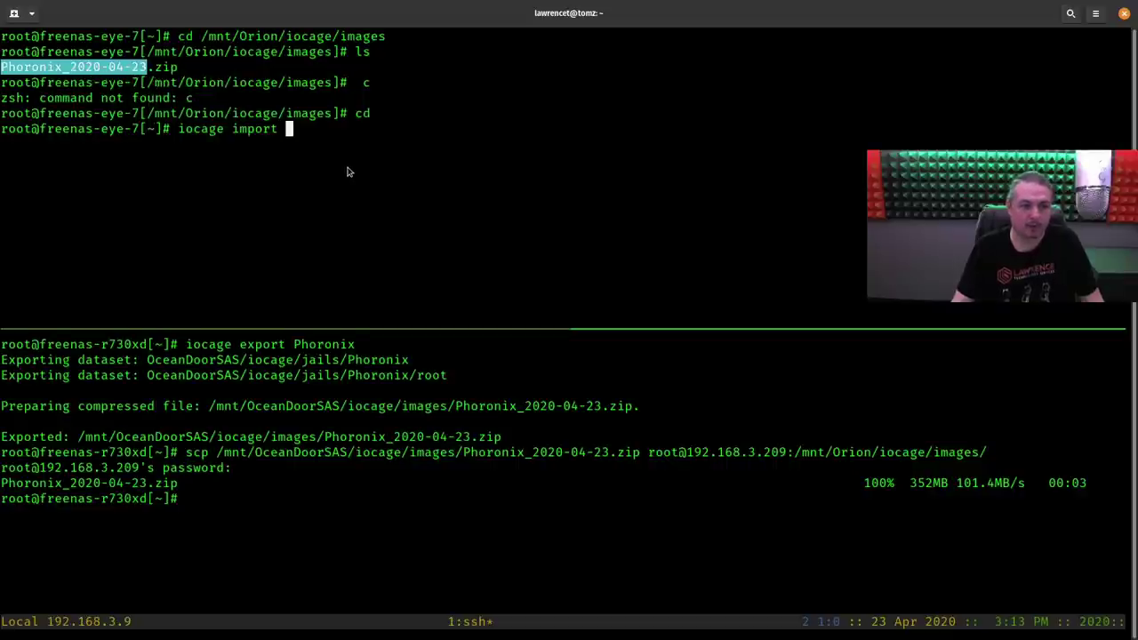
key(ctrl+shift+v)
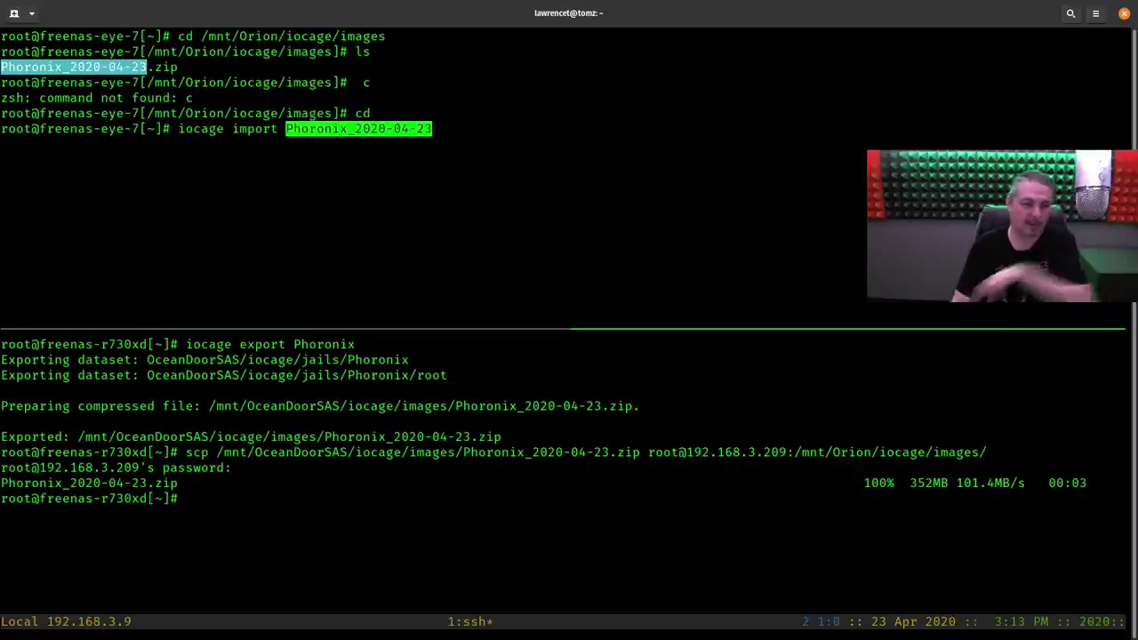
key(Return)
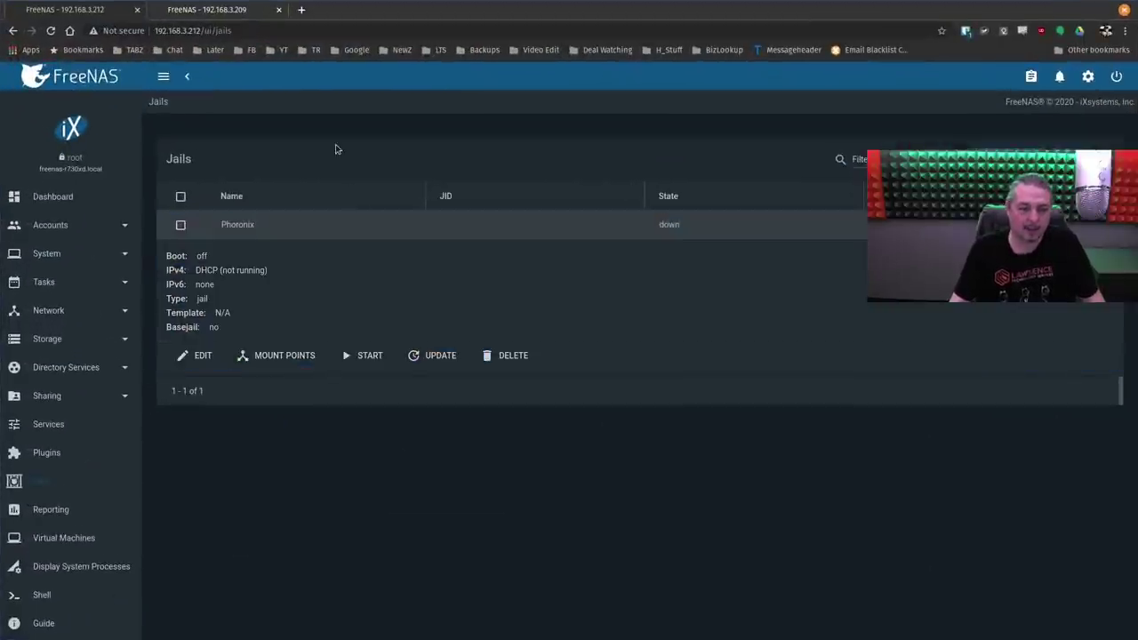
- Switch to the browser, show the jails of the 192.168.3.209 server, and start the Phoronix jail
click(222, 12)
scroll(73, 520, down, 2)
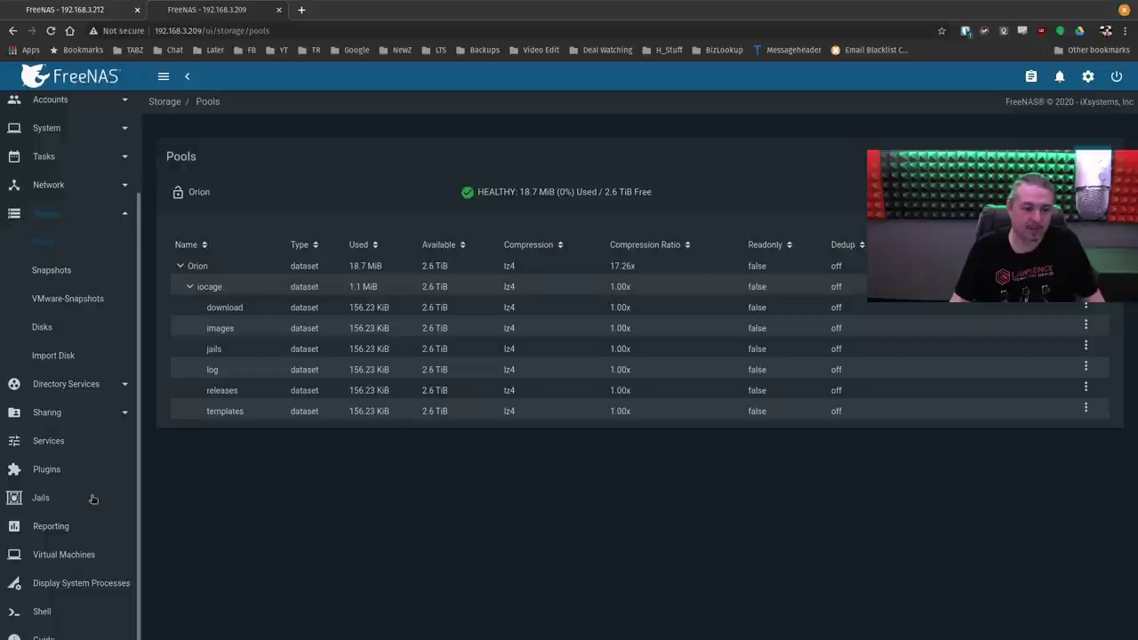
click(43, 496)
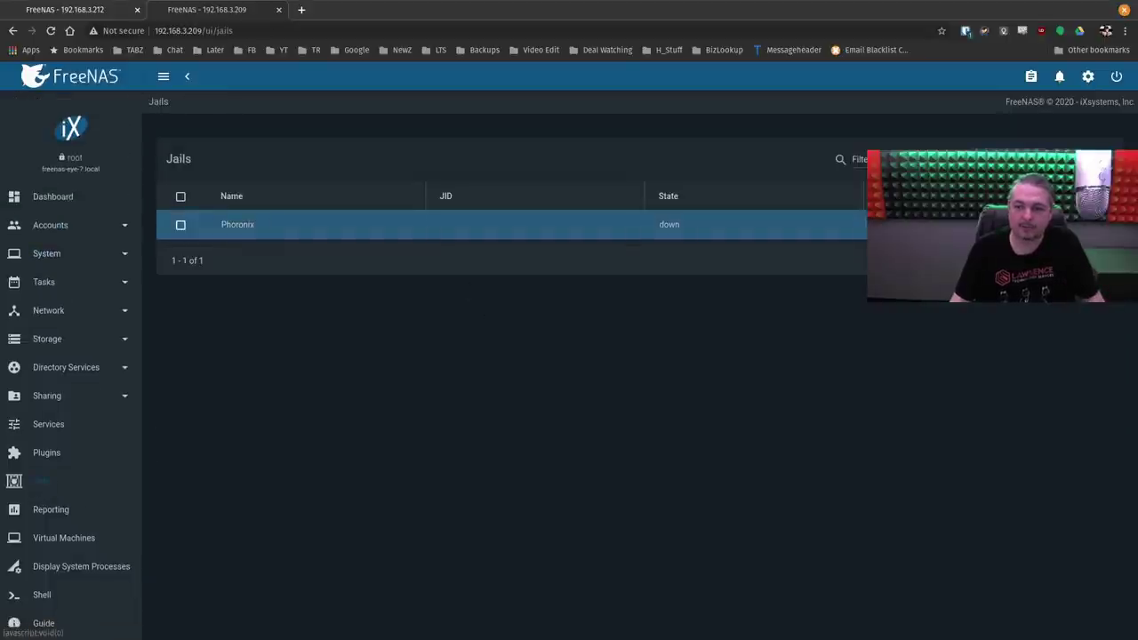
click(447, 233)
click(368, 359)
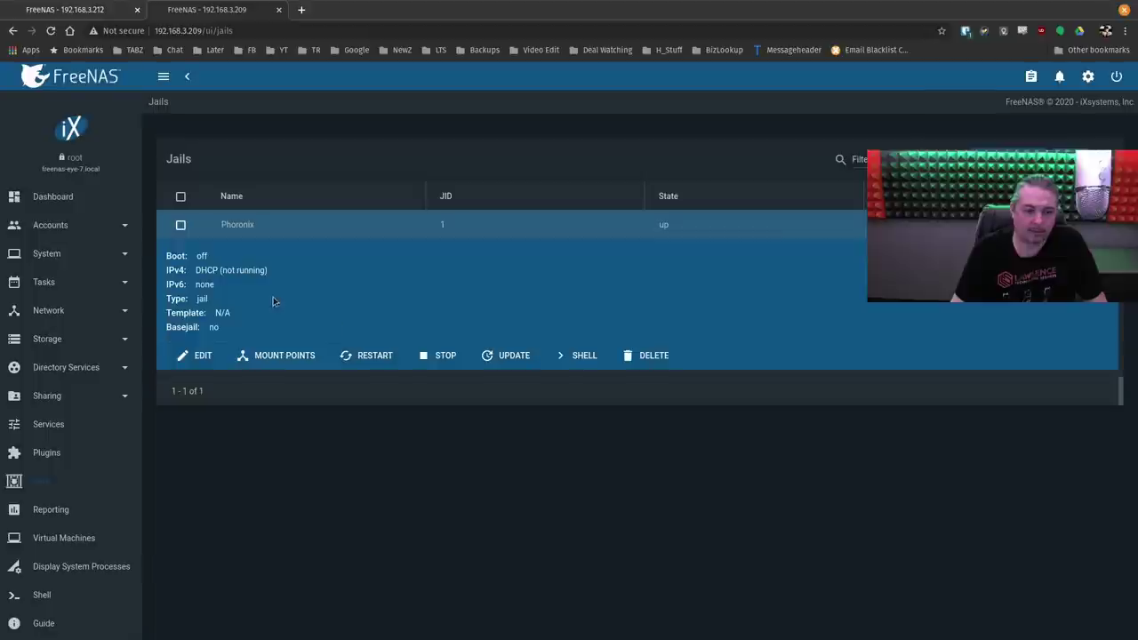
- Reload the jail list and copy the IPv4 address from the Phoronix jail's details
click(50, 32)
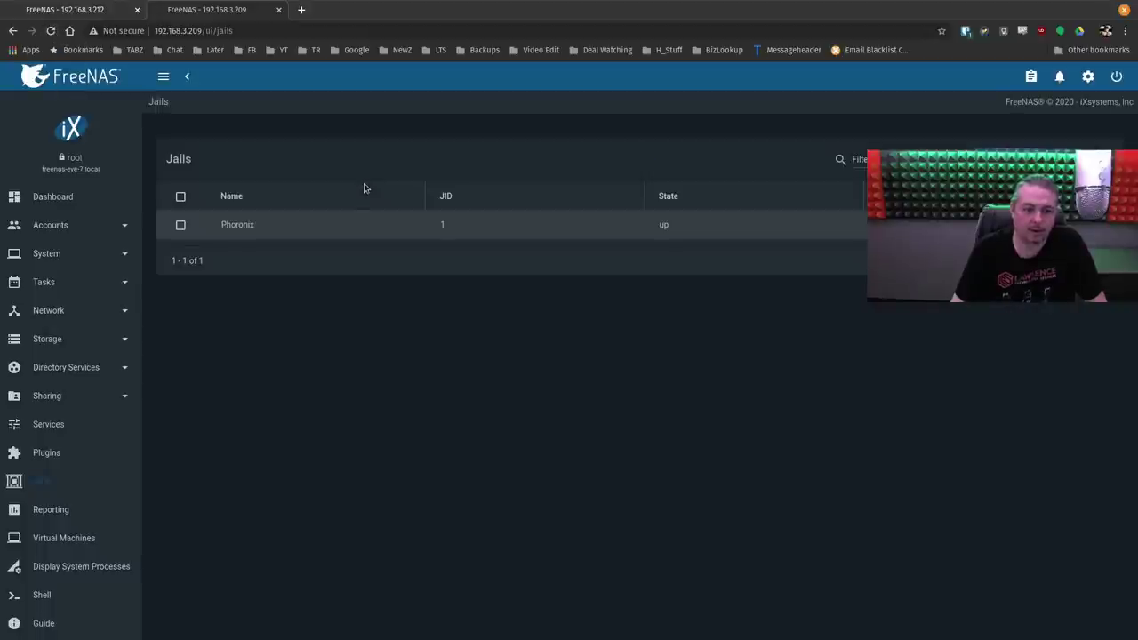
click(432, 223)
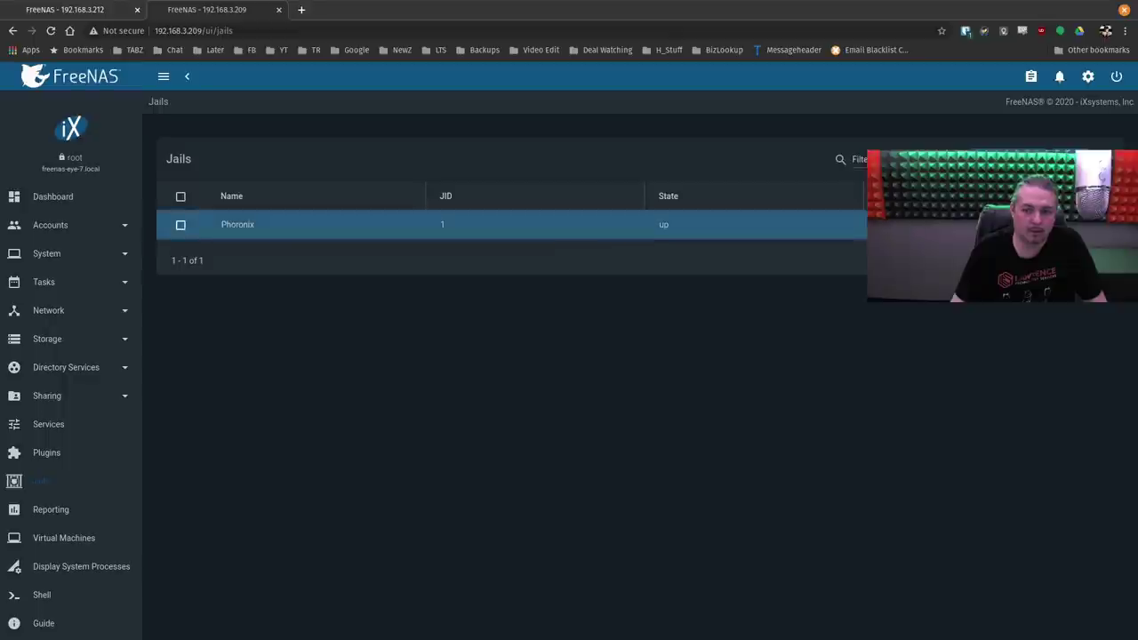
drag(196, 270, 298, 271)
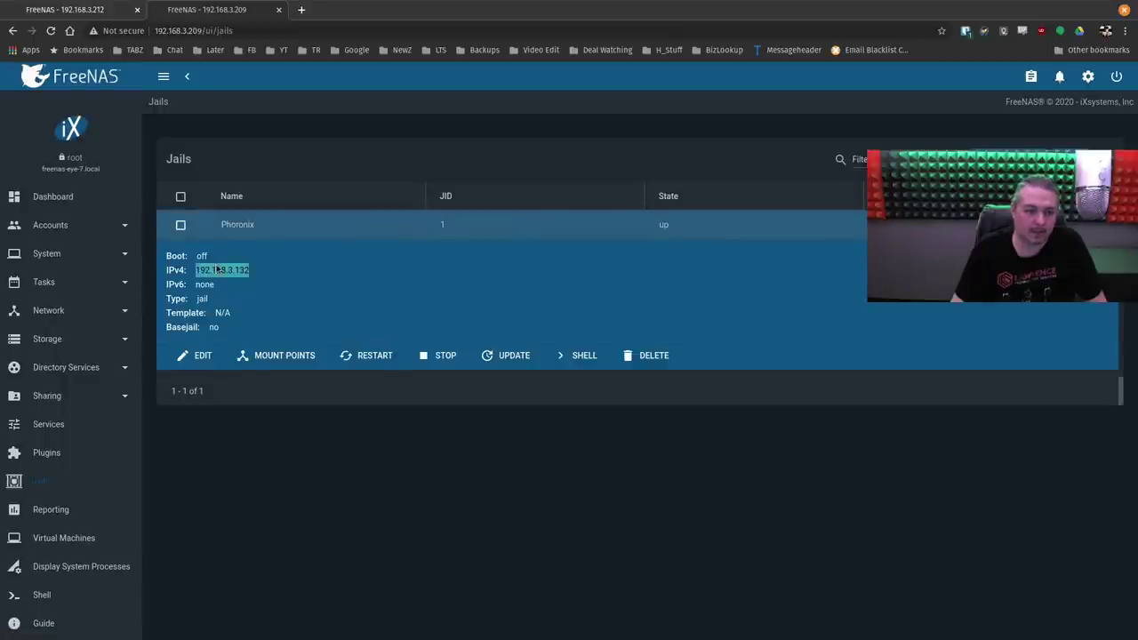
right_click(218, 269)
click(254, 274)
- Switch to the terminal and exit both FreeNAS SSH sessions, closing the extra terminal pane
key(alt+Tab)
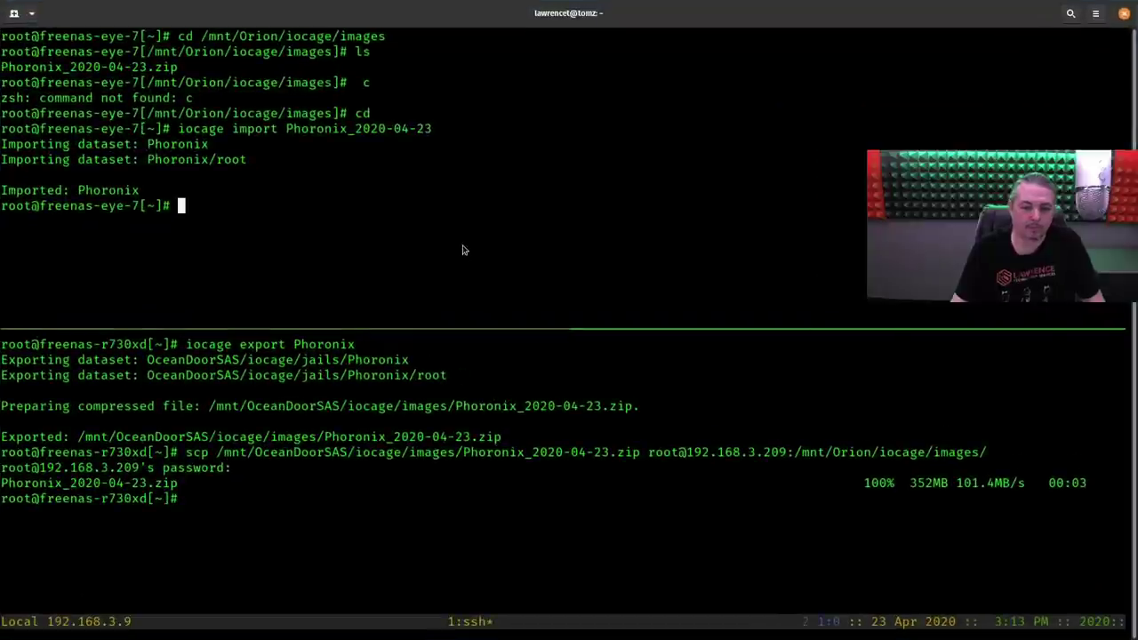
text(exit)
key(Return)
text(e)
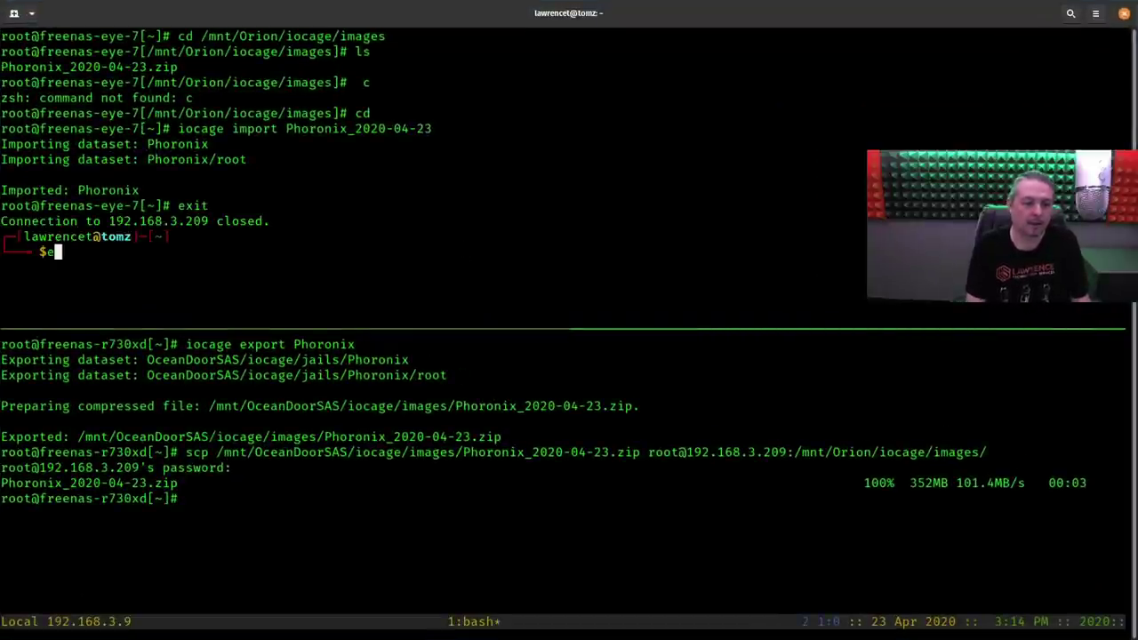
text(xit)
key(Return)
text(exit)
key(Return)
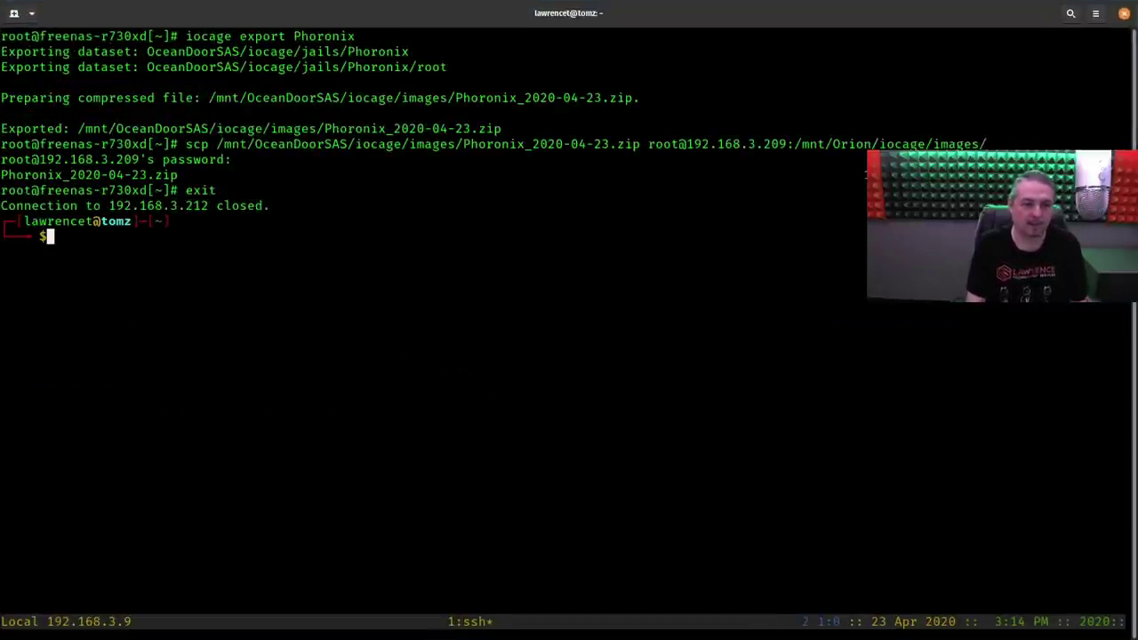
text(s)
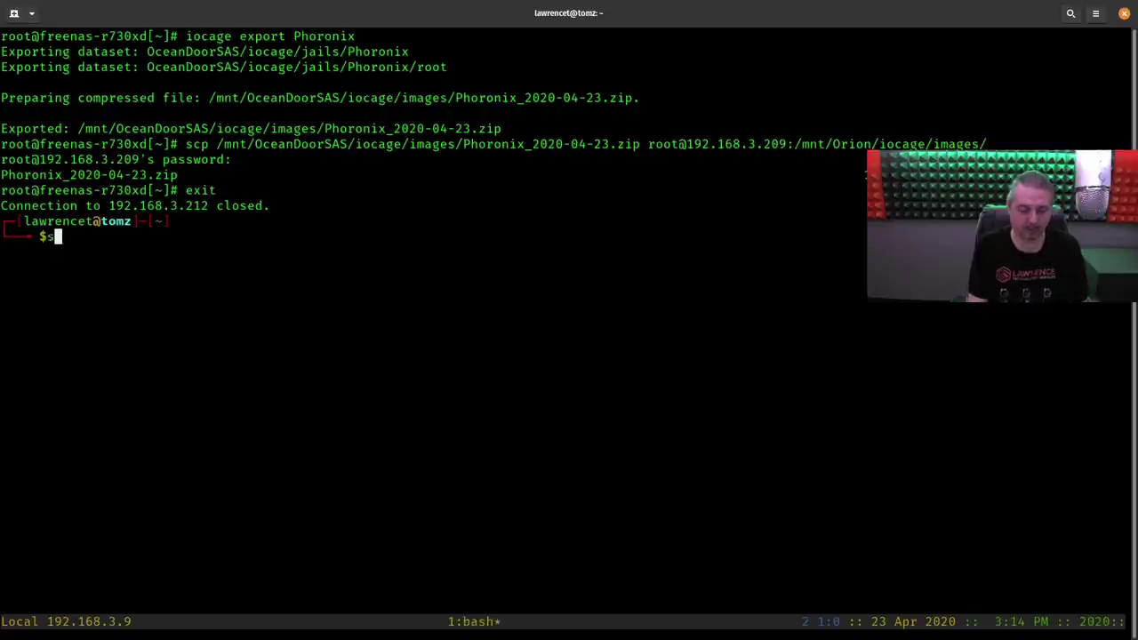
text(sh root@)
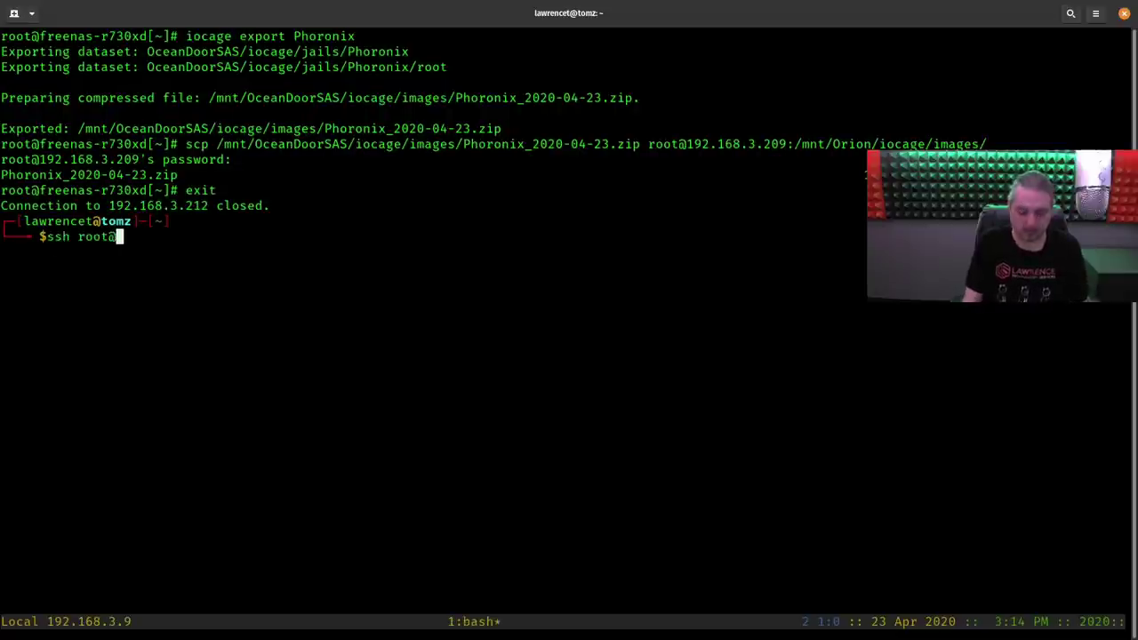
text(192.168.3.132)
key(Return)
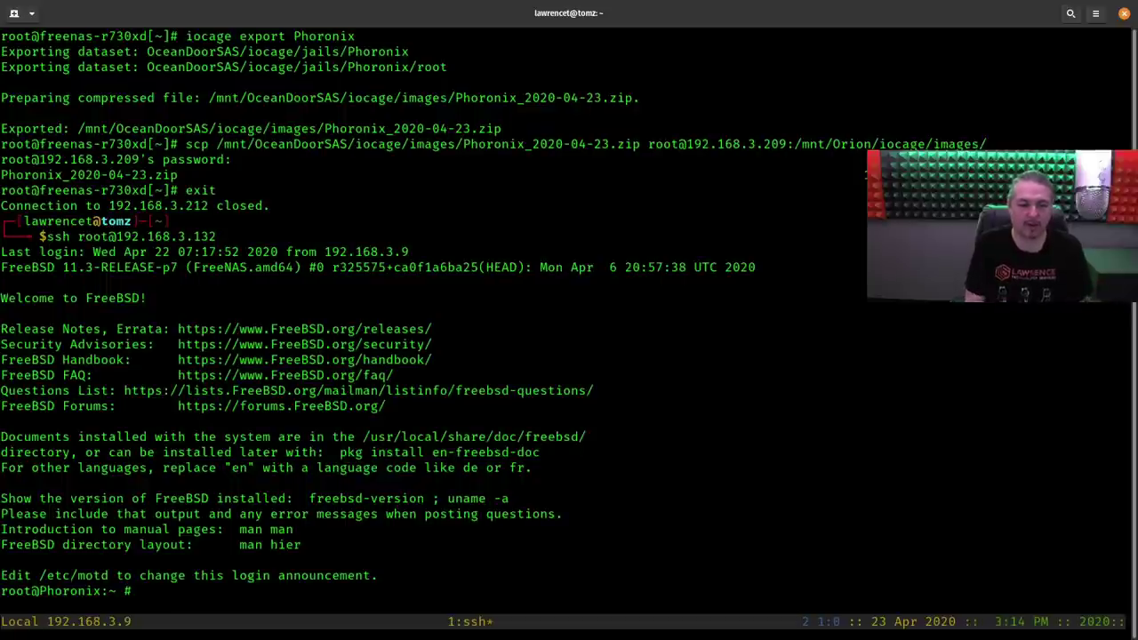
text(ls)
key(Return)
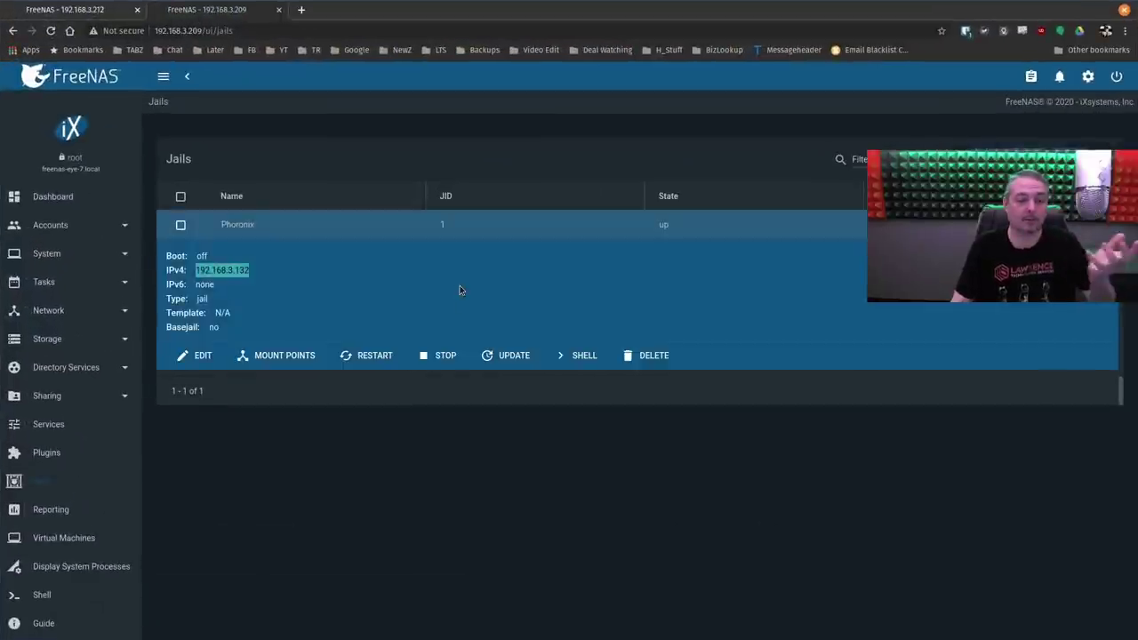
click(423, 444)
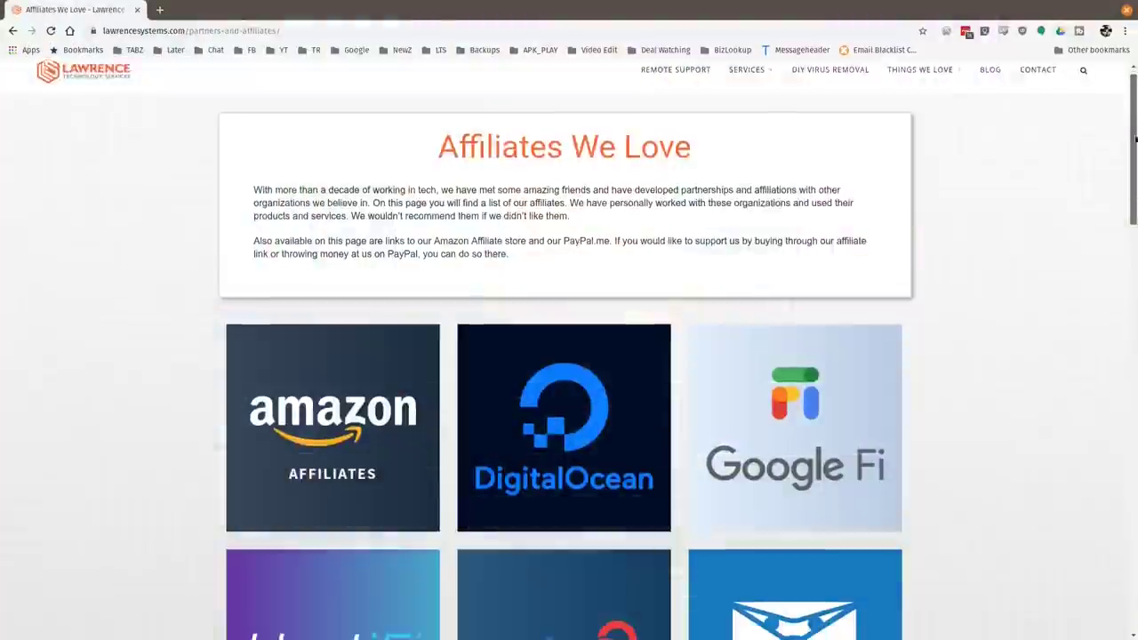
scroll(569, 356, down, 3)
drag(1133, 174, 1121, 340)
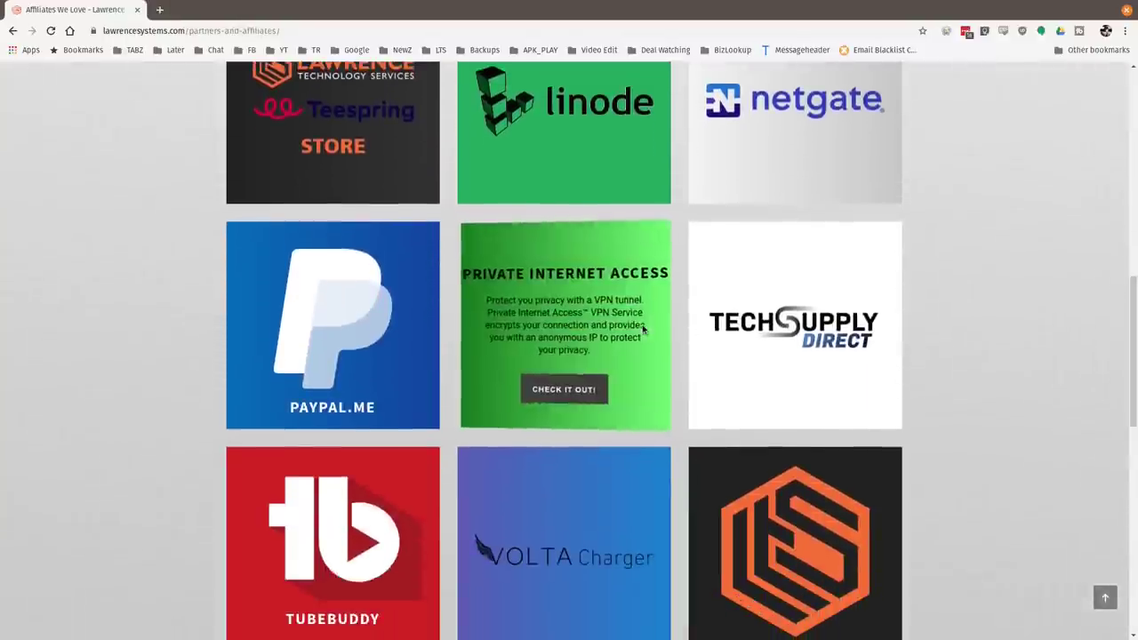